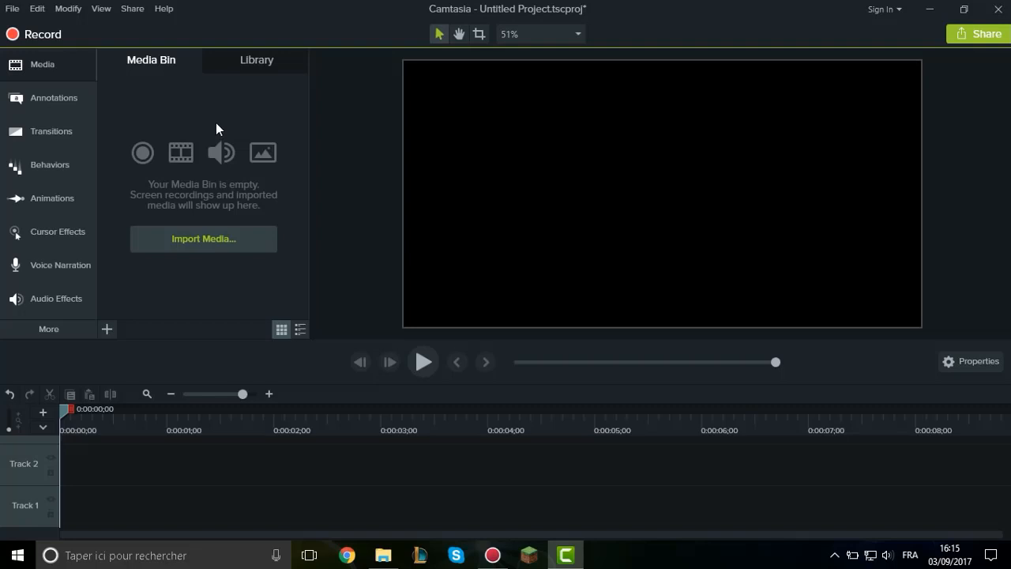
Open the screen recorder and stretch a custom recording area over the entire screen.
click(56, 38)
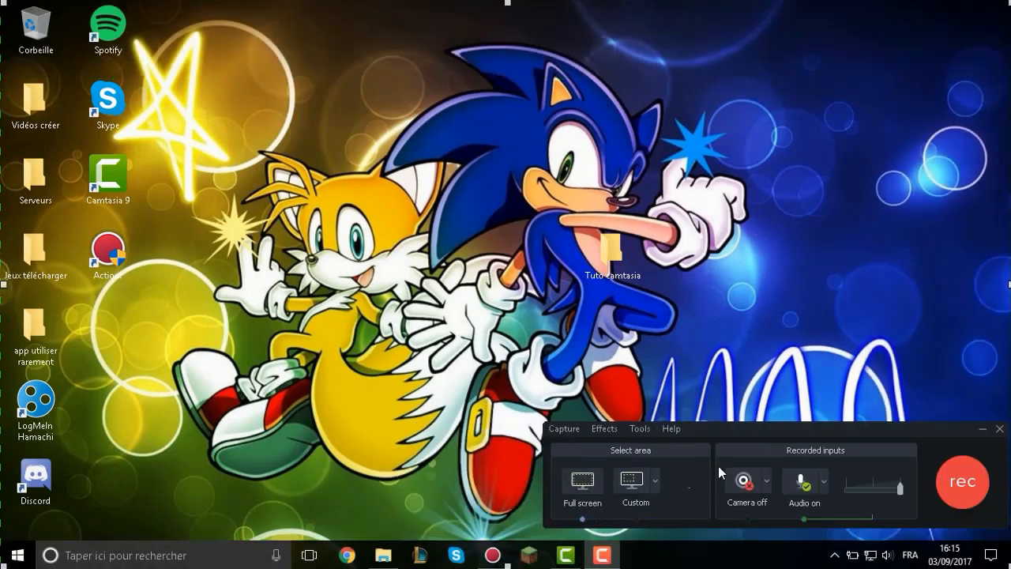
click(673, 484)
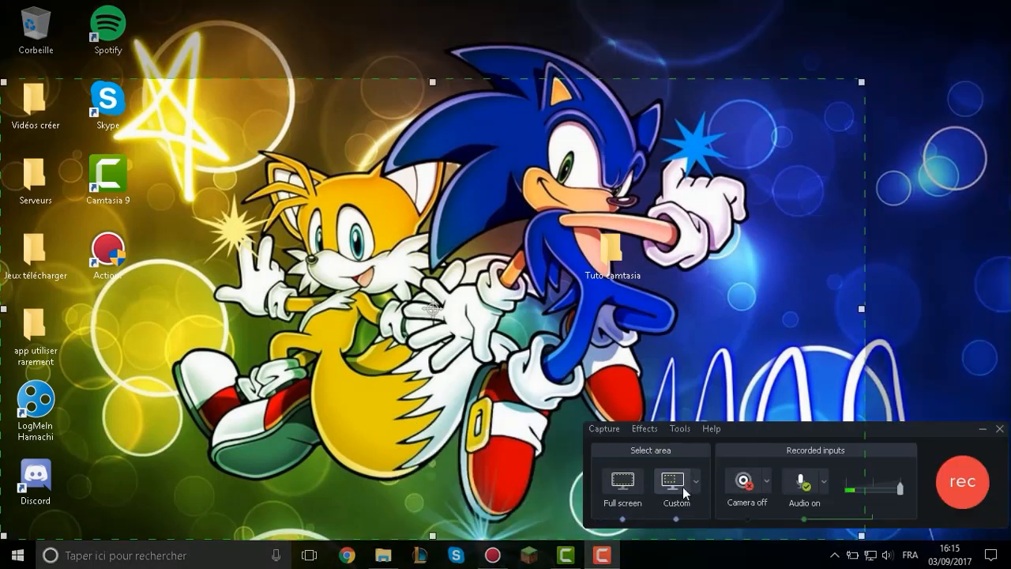
drag(861, 80, 1010, 2)
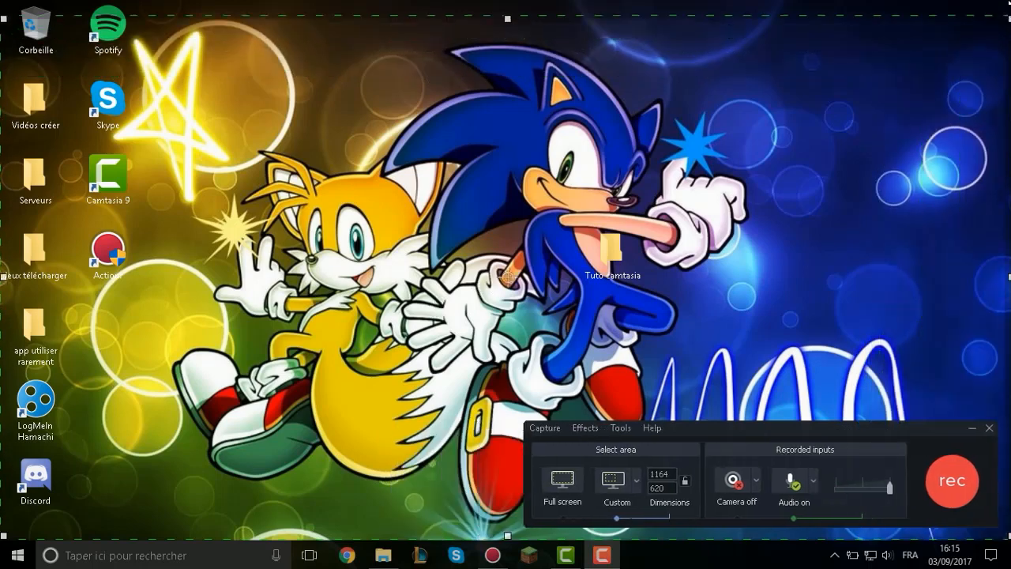
drag(505, 537, 506, 568)
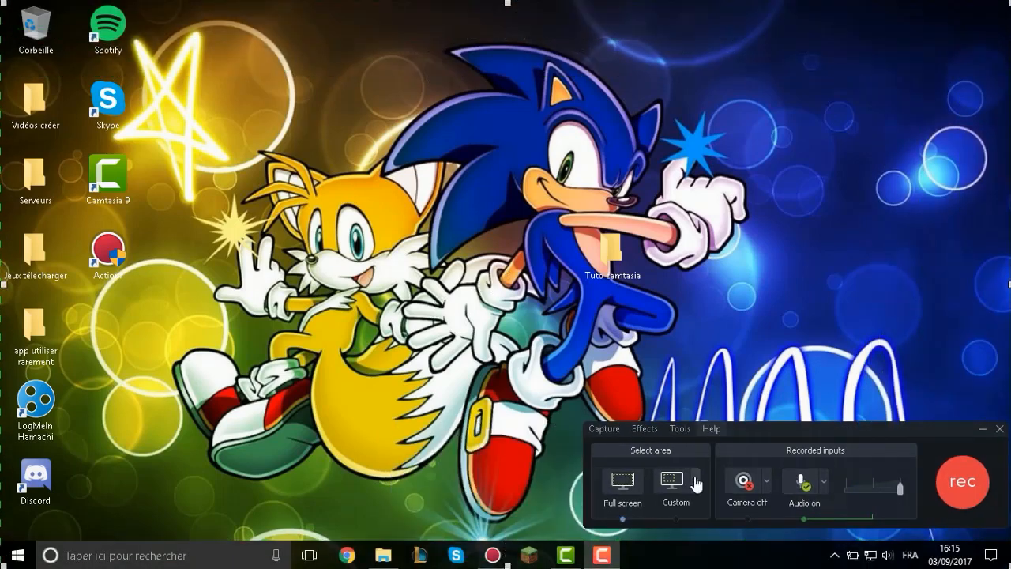
Select the custom recording area again and enlarge it from its upper corner and lower edge to fill the whole screen.
click(695, 482)
click(695, 483)
click(671, 488)
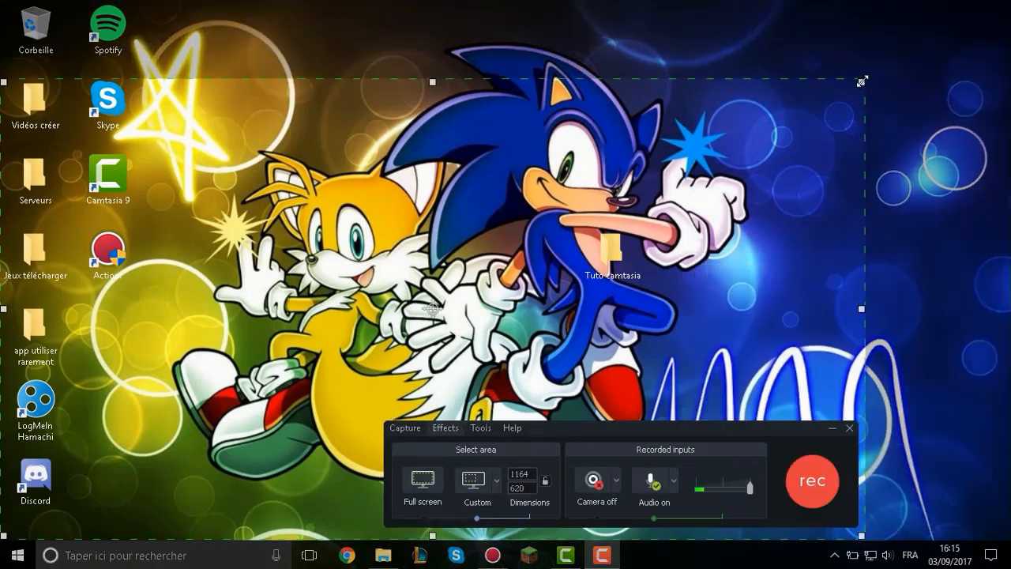
drag(862, 81, 1010, 2)
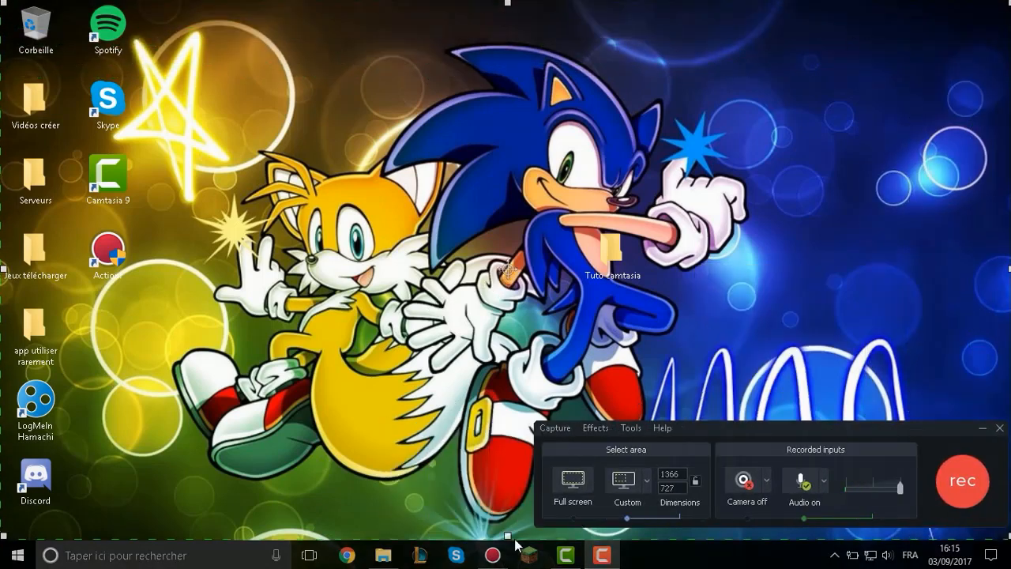
drag(508, 535, 507, 568)
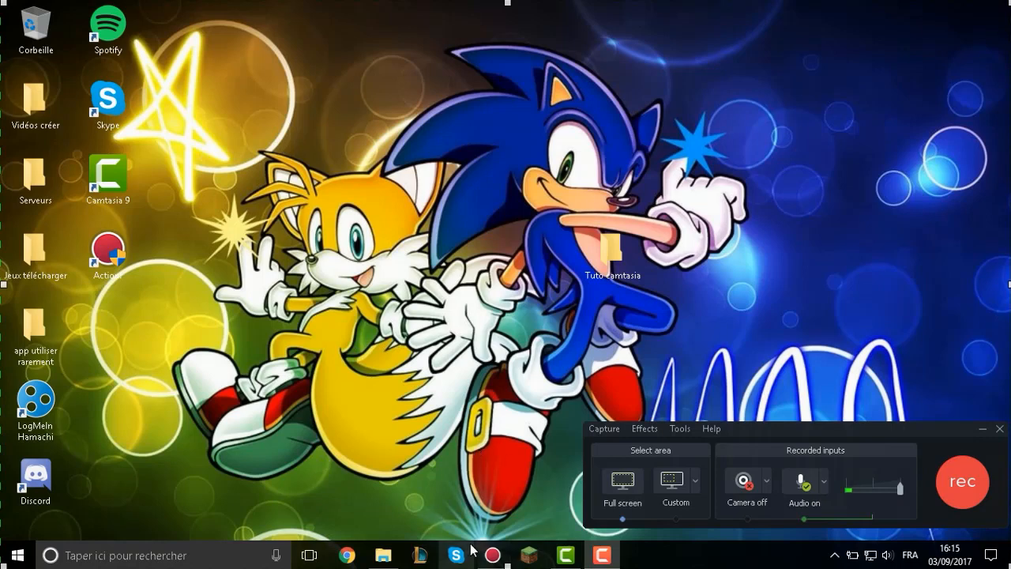
Look at the camera choices available for the recording without selecting one.
mouse_move(490, 556)
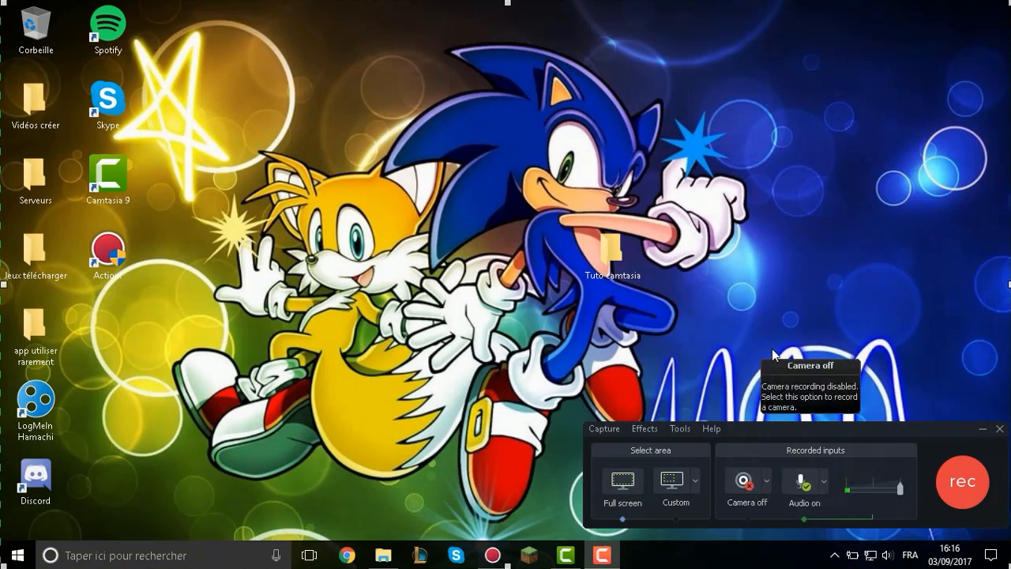
click(769, 485)
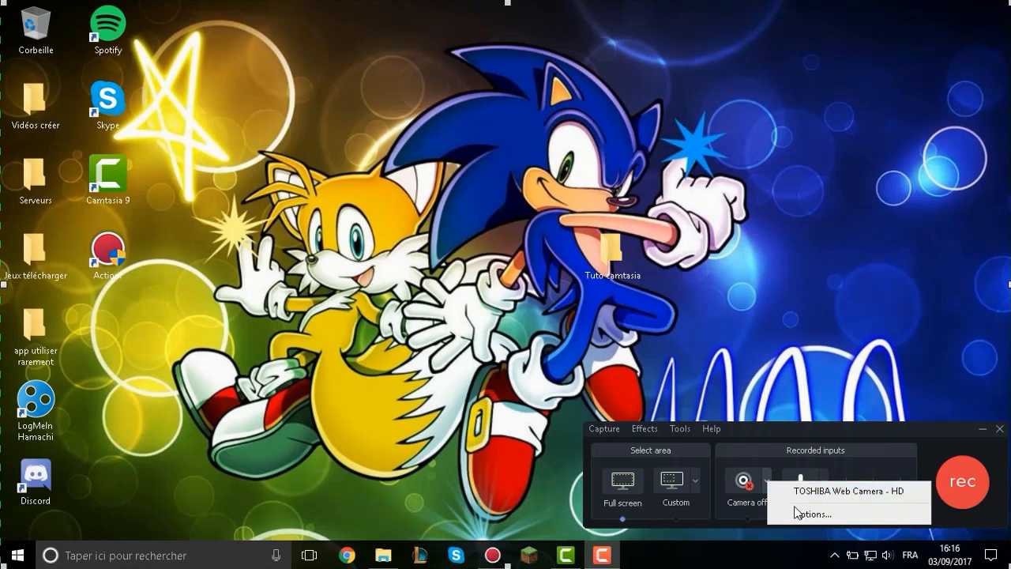
click(764, 401)
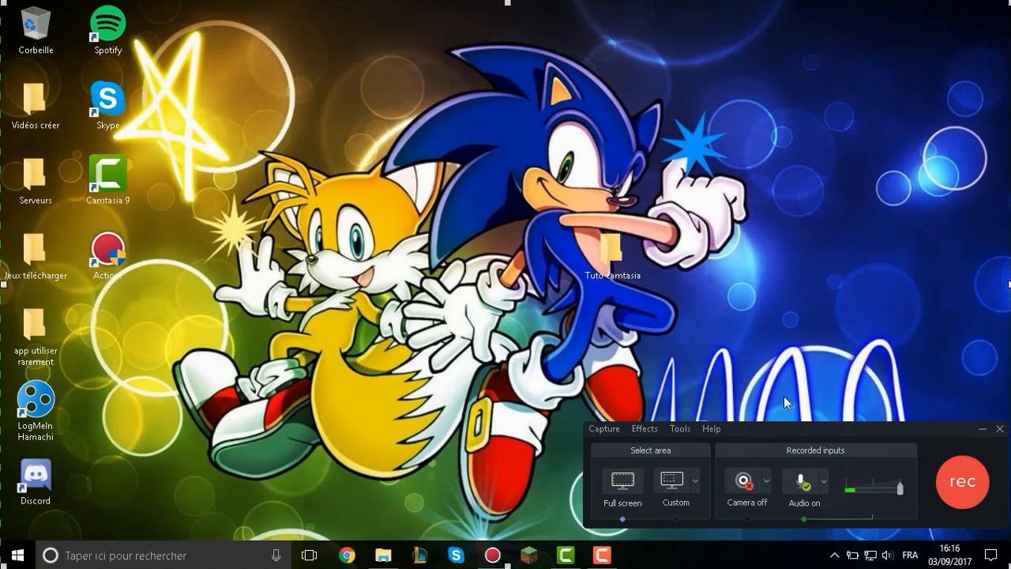
Switch to a custom recording area and shrink it with locked proportions to about 1093 × 651 pixels.
click(678, 493)
drag(940, 28, 827, 78)
click(415, 84)
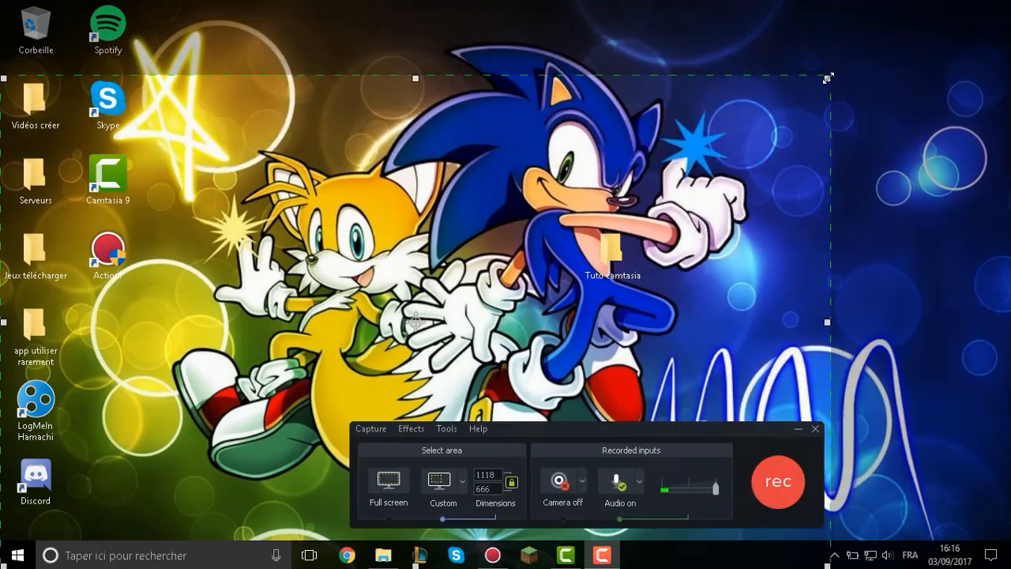
drag(828, 76, 779, 89)
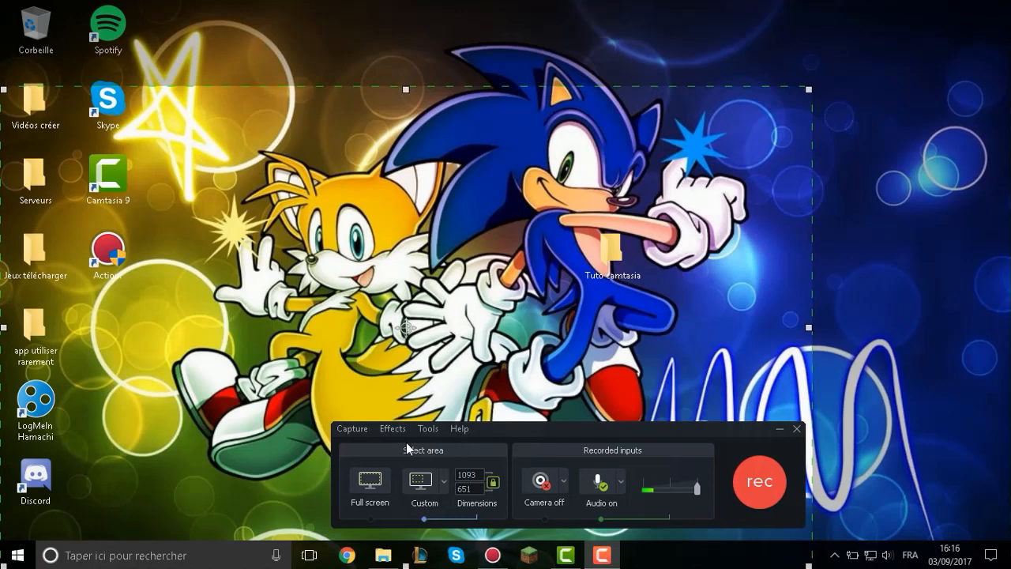
Unlock the area's proportions, move it up the screen and widen it to the full screen width, about 1366 × 651 pixels.
click(491, 486)
drag(406, 327, 460, 268)
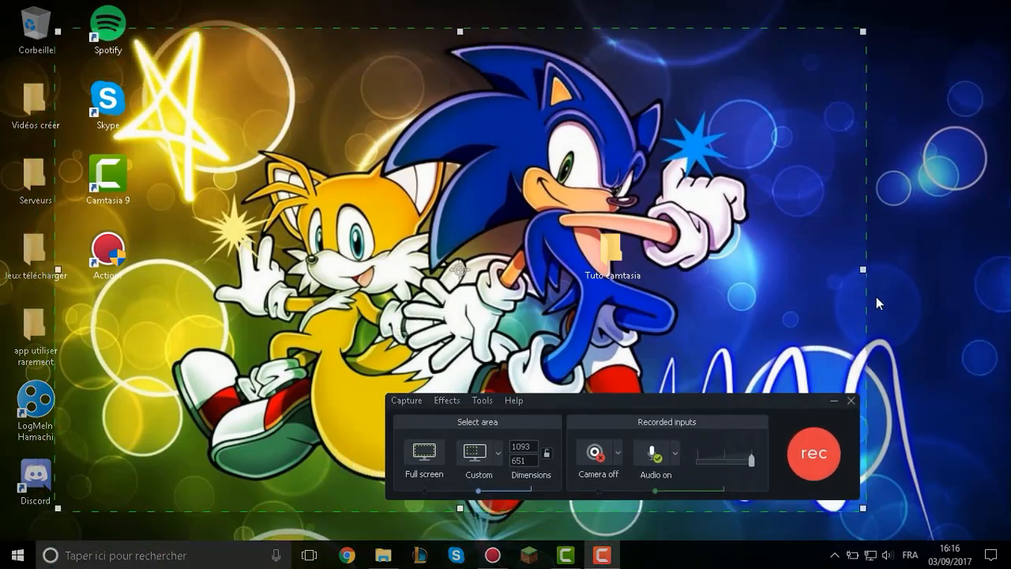
drag(863, 269, 1009, 269)
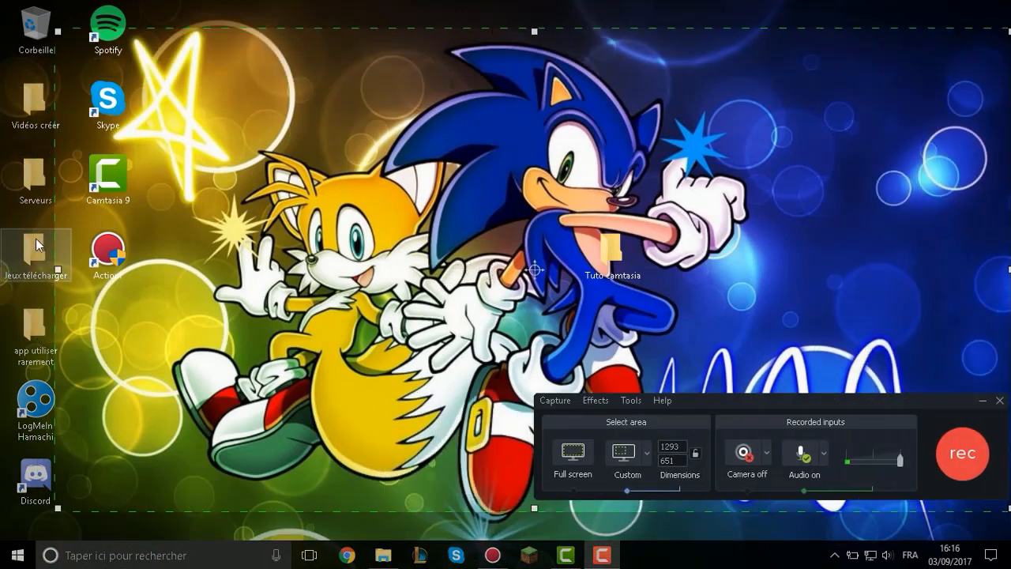
drag(58, 269, 1, 270)
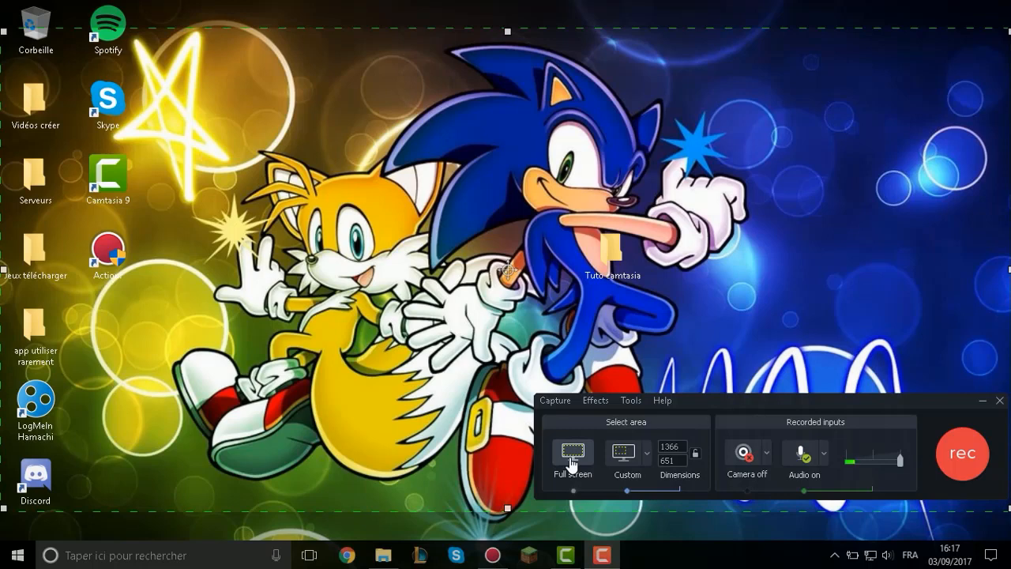
Review the preset and recent sizes offered for the custom recording area.
click(648, 455)
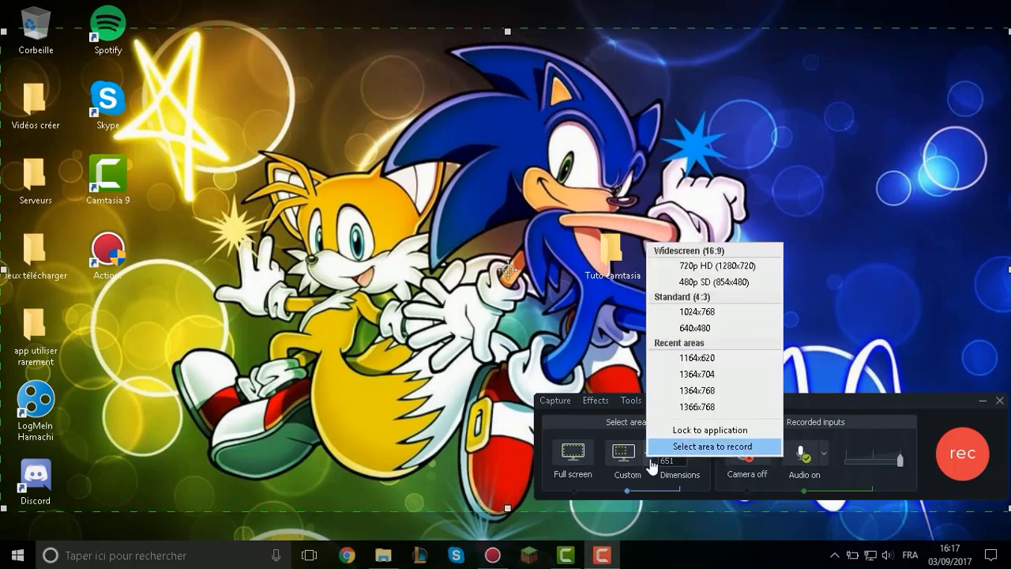
click(649, 459)
click(648, 455)
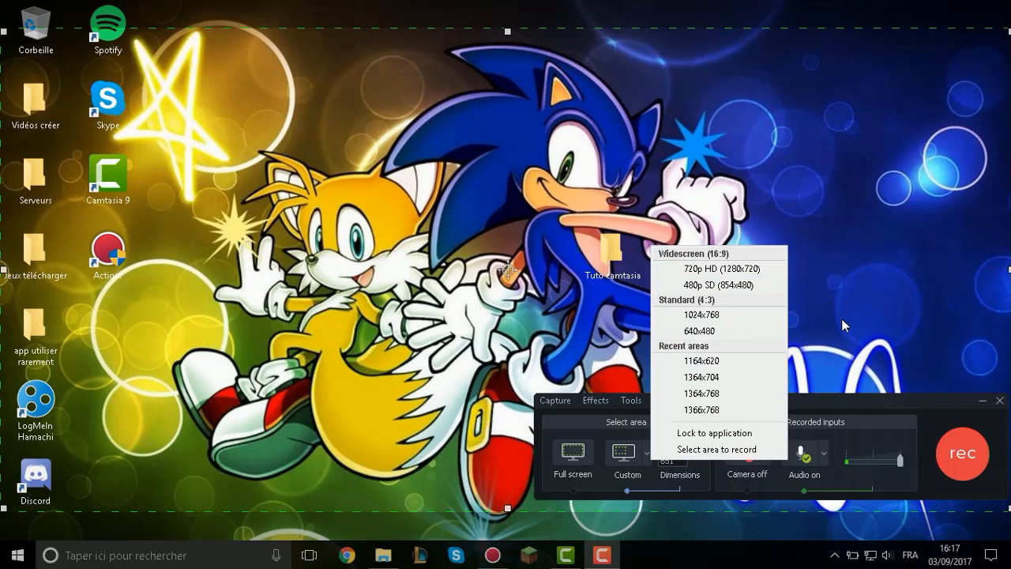
click(837, 399)
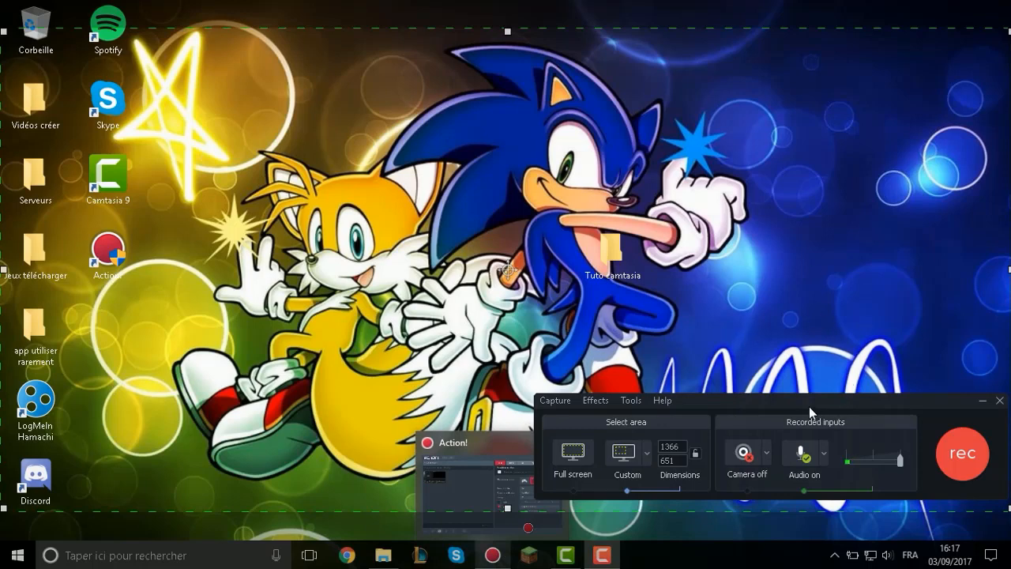
Move the recorder window higher and open the options for the audio input.
drag(809, 406, 792, 337)
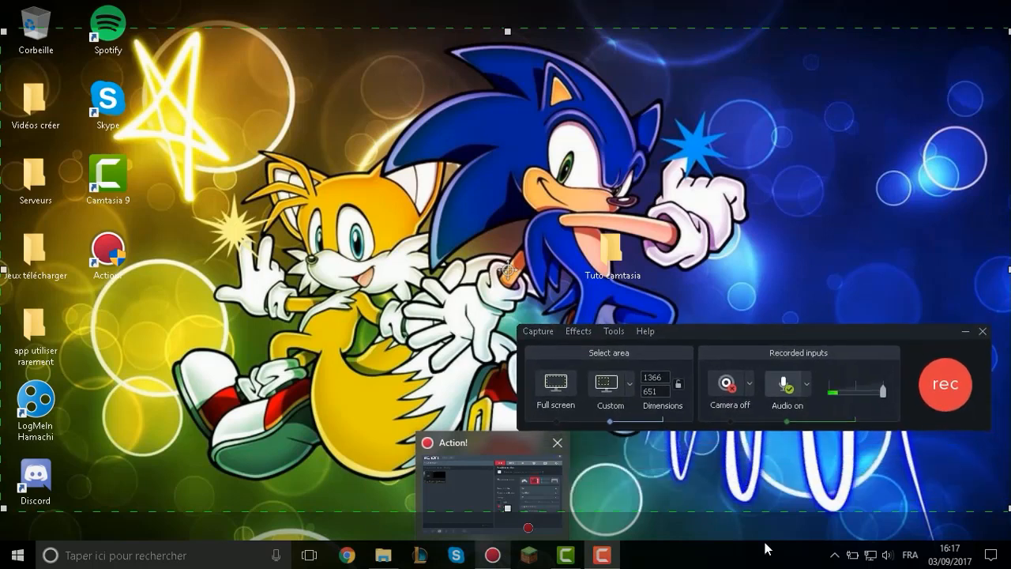
click(807, 387)
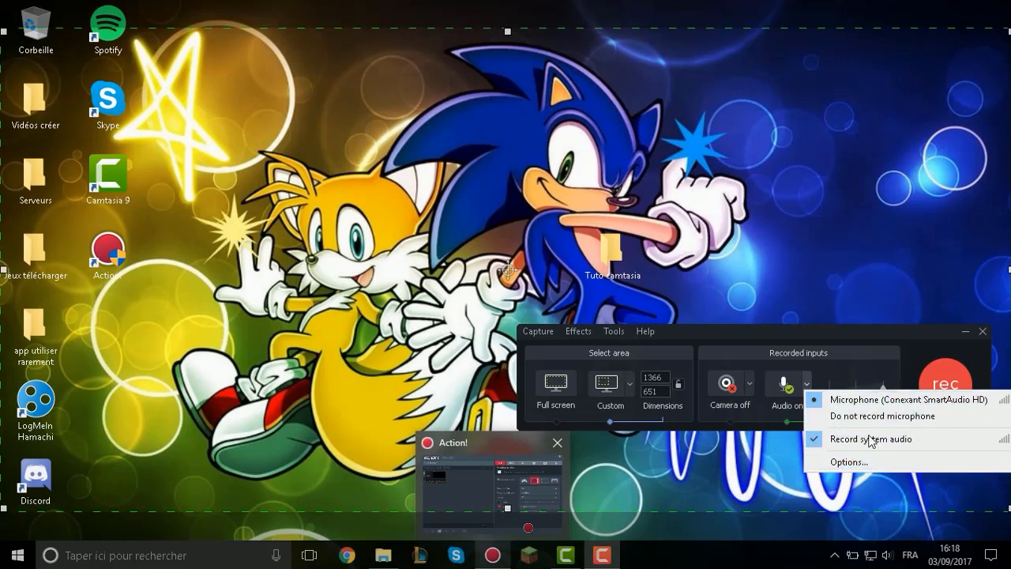
click(867, 461)
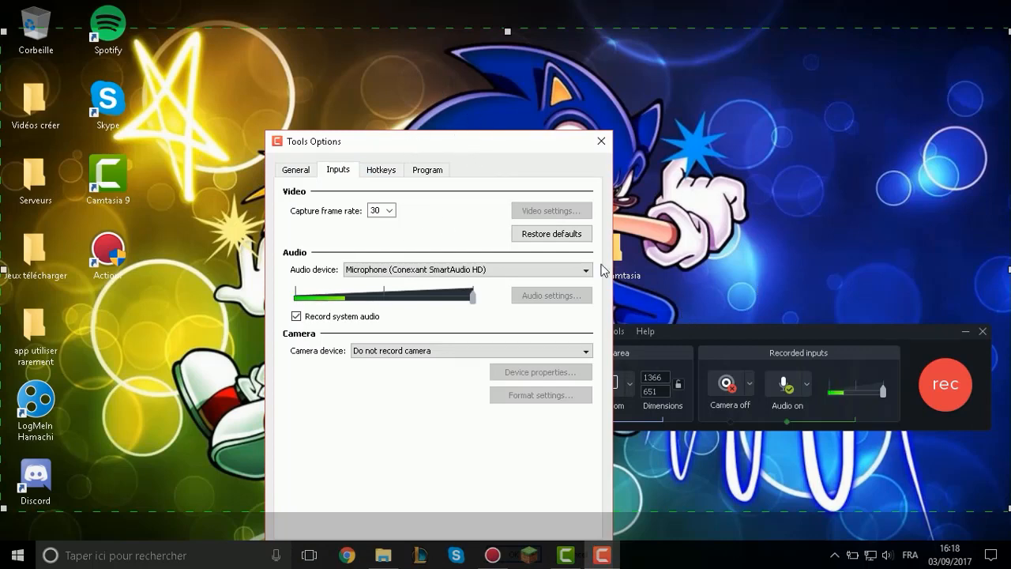
Examine the available audio devices, capture frame rates and camera devices in the recorder's input options.
click(399, 270)
click(404, 278)
click(389, 211)
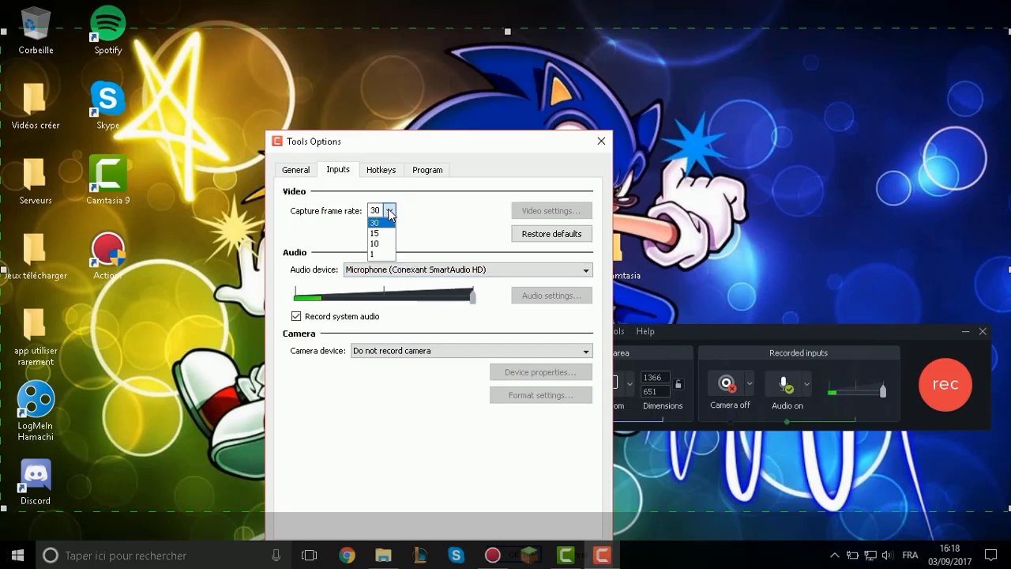
click(388, 211)
click(459, 350)
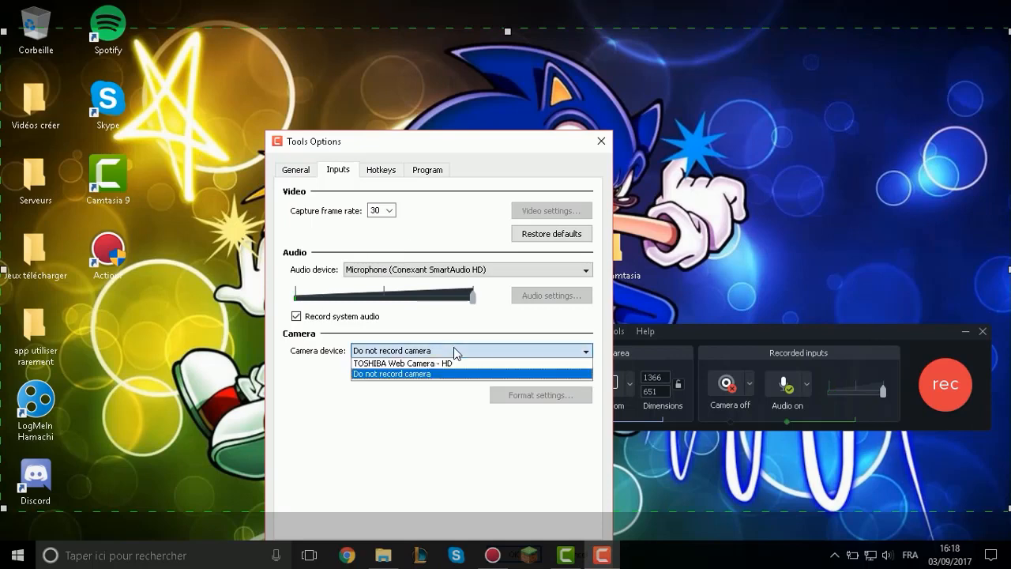
click(469, 350)
click(422, 350)
click(426, 350)
Review the recorder's hotkeys for Record/Pause, Stop, Marker, Select Region and Hide Tray Icon.
click(380, 171)
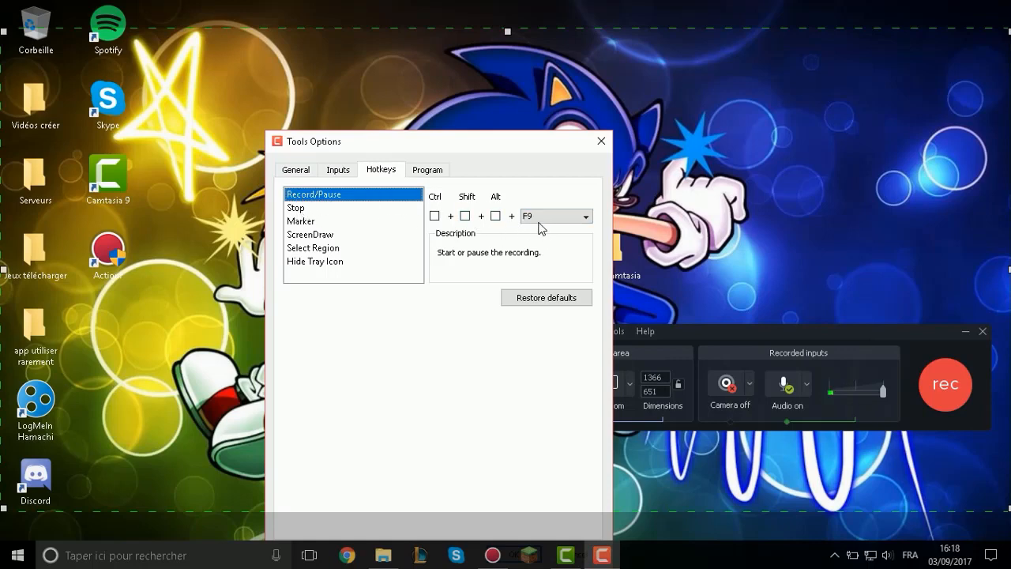
click(309, 209)
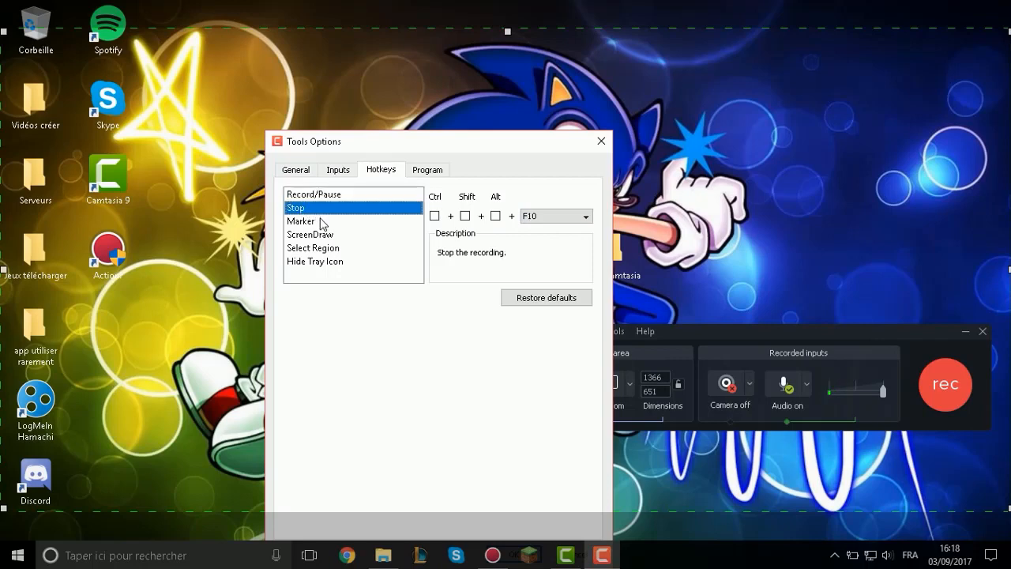
click(321, 222)
click(327, 248)
click(331, 261)
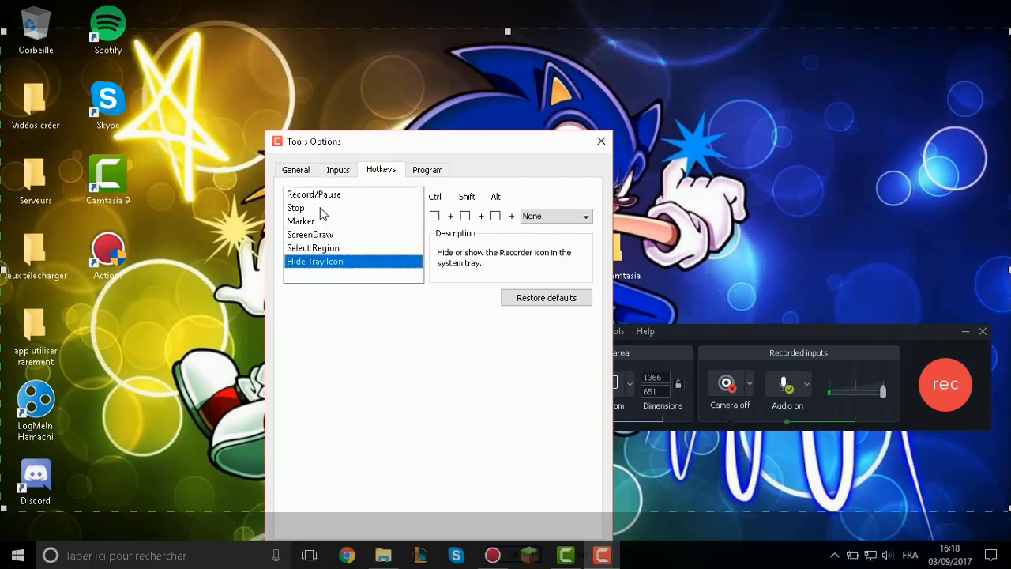
Add the Ctrl modifier to the F9 hotkey for Record/Pause.
click(321, 195)
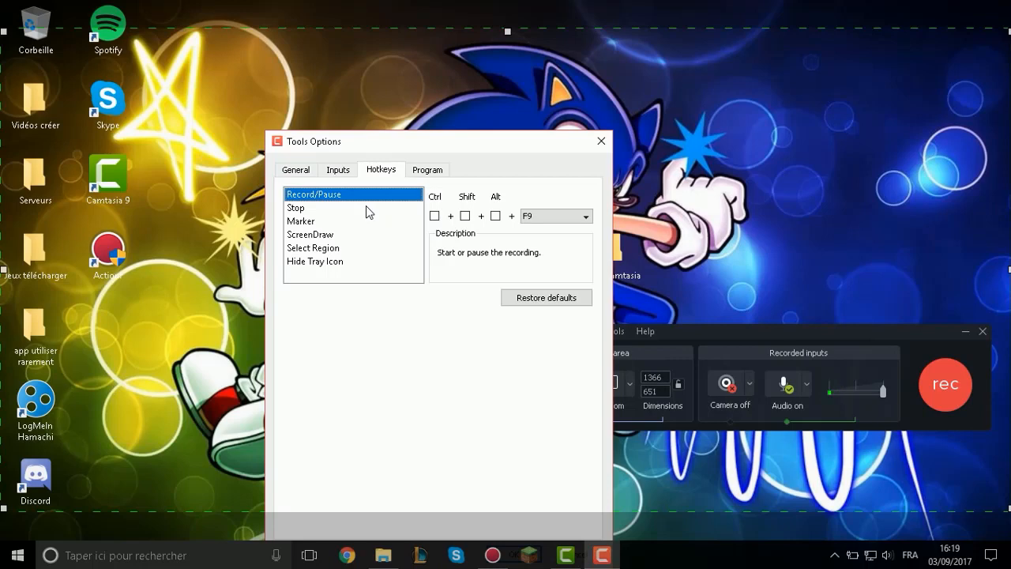
click(435, 217)
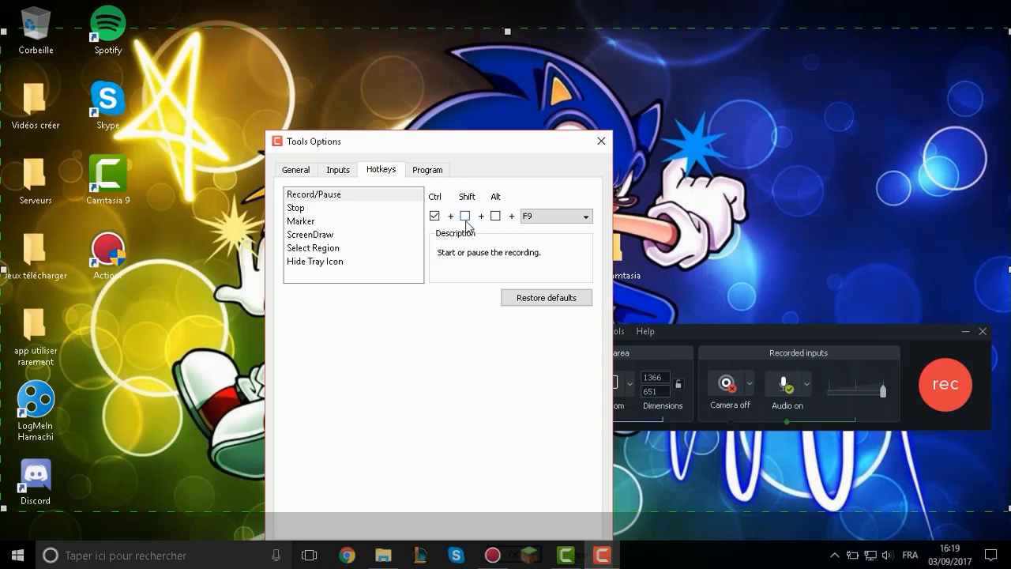
Examine the key combinations assigned to the Stop, Marker, ScreenDraw, Select Region and Hide Tray Icon commands.
click(312, 209)
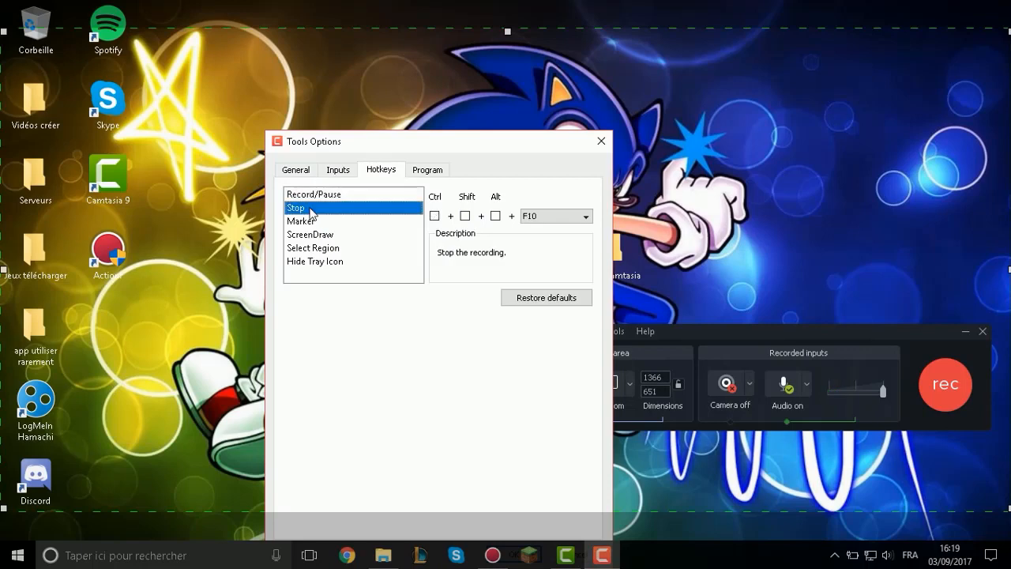
click(360, 221)
click(356, 236)
click(356, 262)
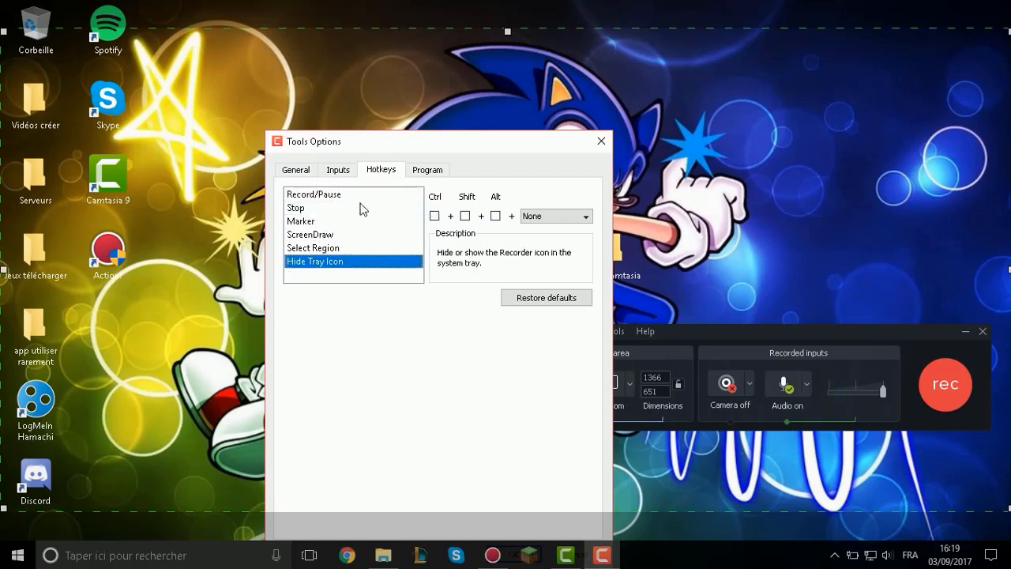
click(364, 209)
click(367, 221)
click(369, 235)
click(350, 221)
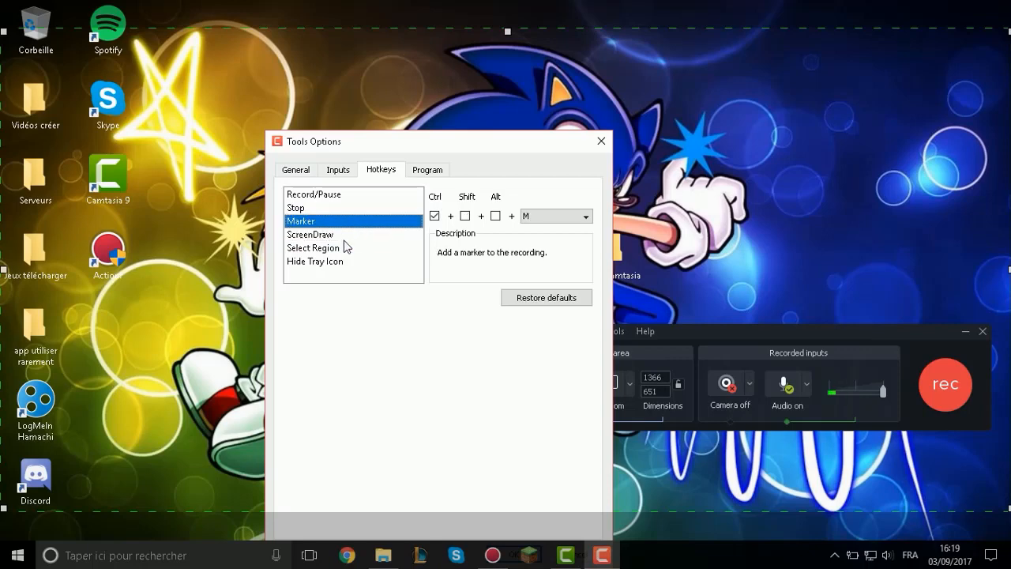
click(345, 235)
click(348, 248)
Check the recorder's program options and close both the options dialog and the recorder.
click(421, 174)
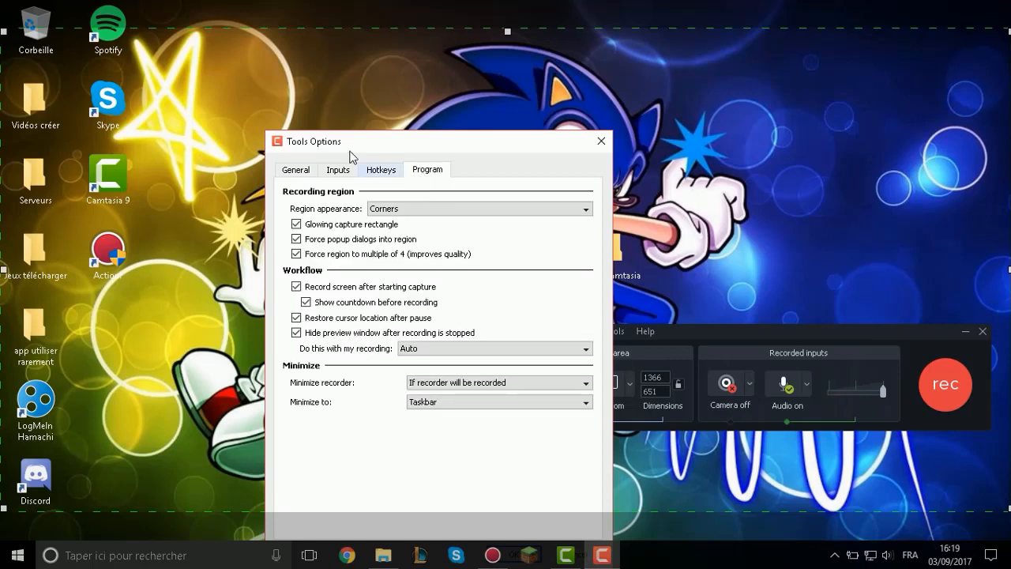
click(602, 141)
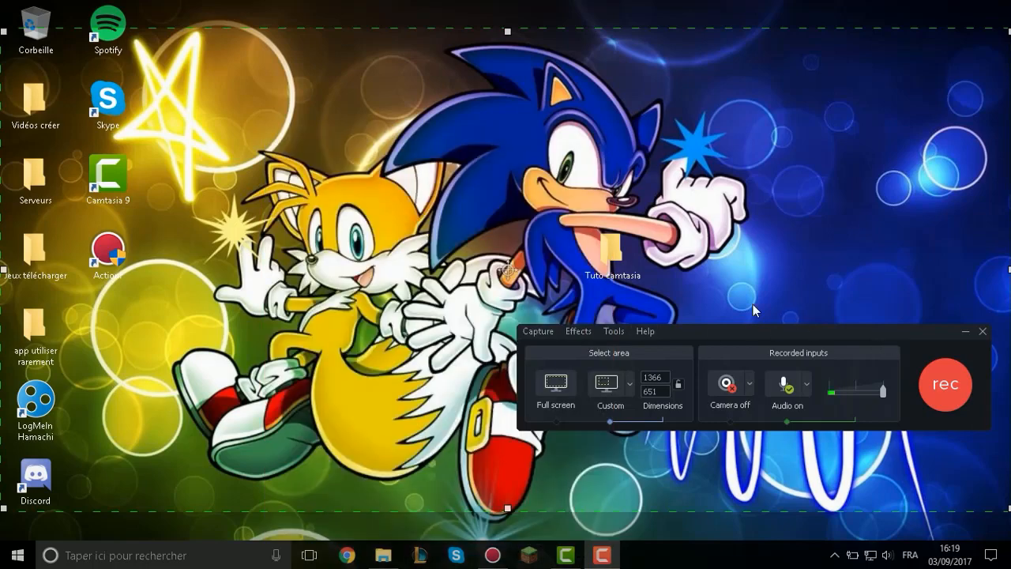
click(982, 331)
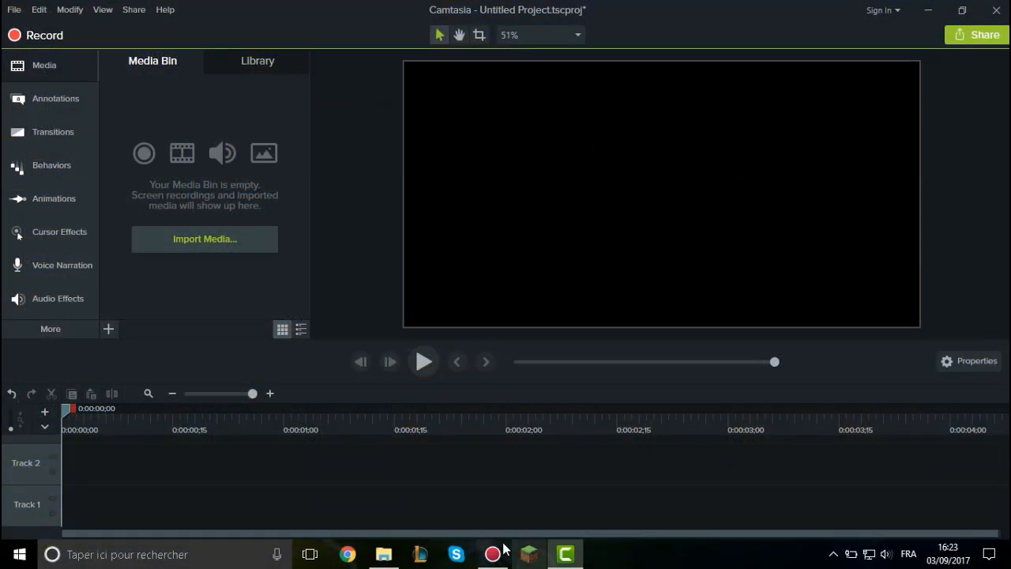
mouse_move(399, 548)
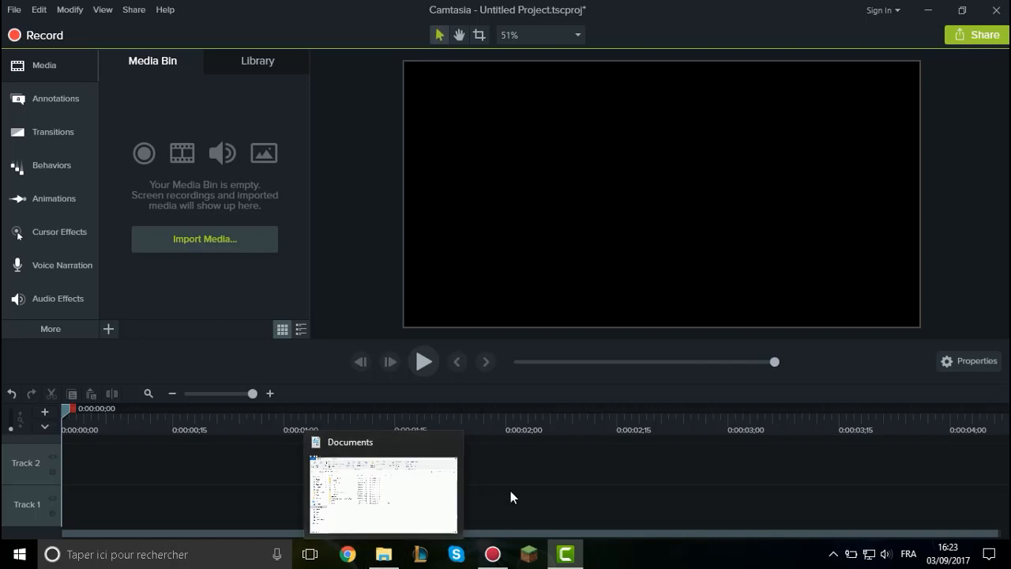
Switch to File Explorer and browse Ce PC for the folder holding the media files.
click(382, 557)
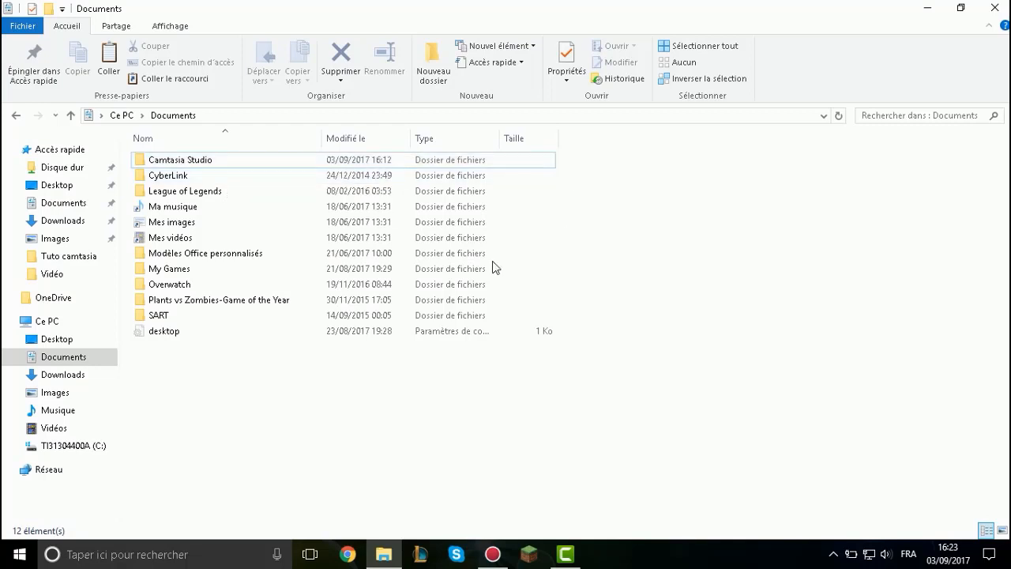
click(53, 327)
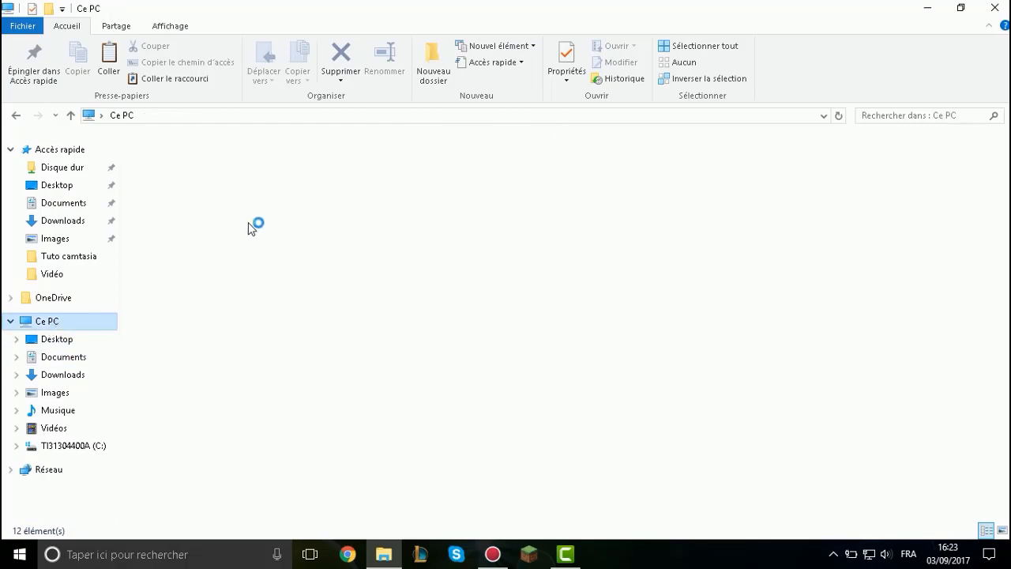
double_click(375, 178)
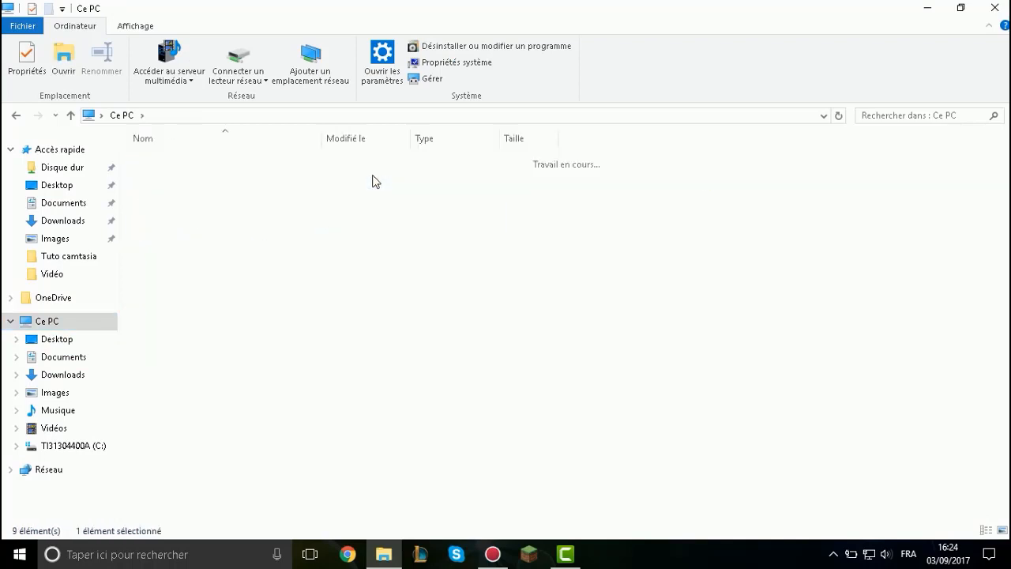
click(210, 163)
double_click(210, 164)
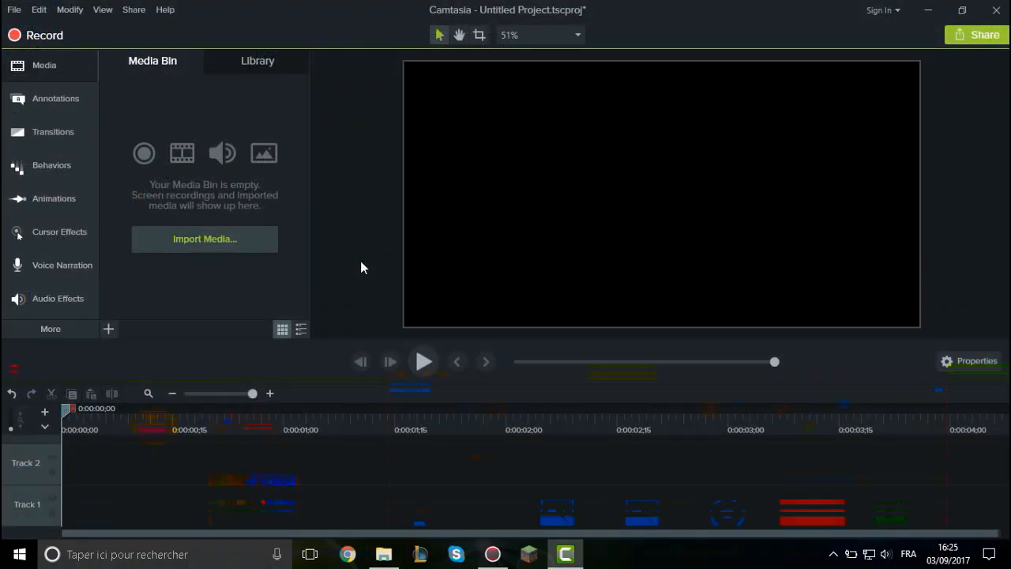
Bring up the Tuto camtasia folder as a smaller window over the editor, leaving the Media Bin uncovered.
mouse_move(384, 554)
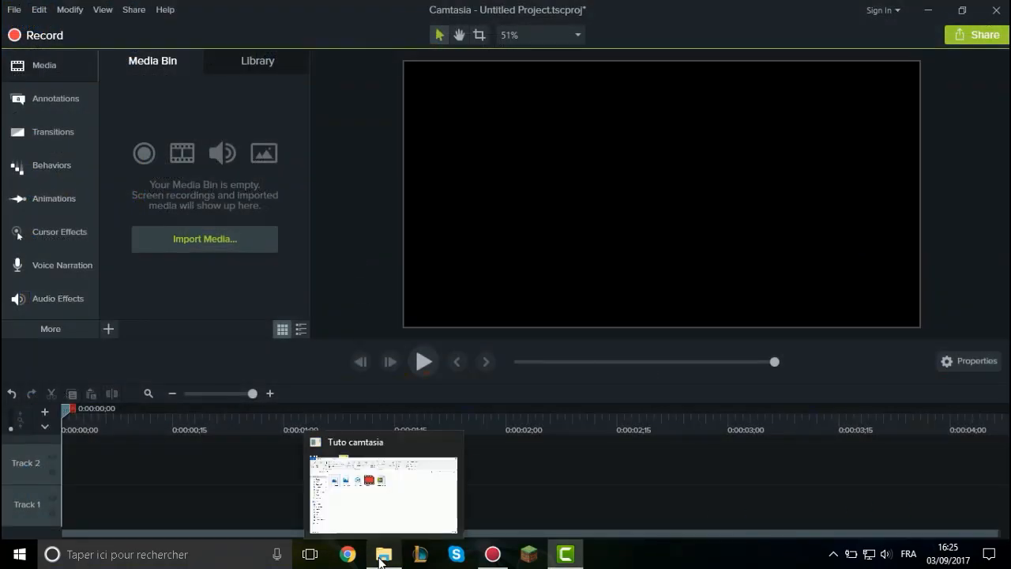
click(375, 484)
click(962, 8)
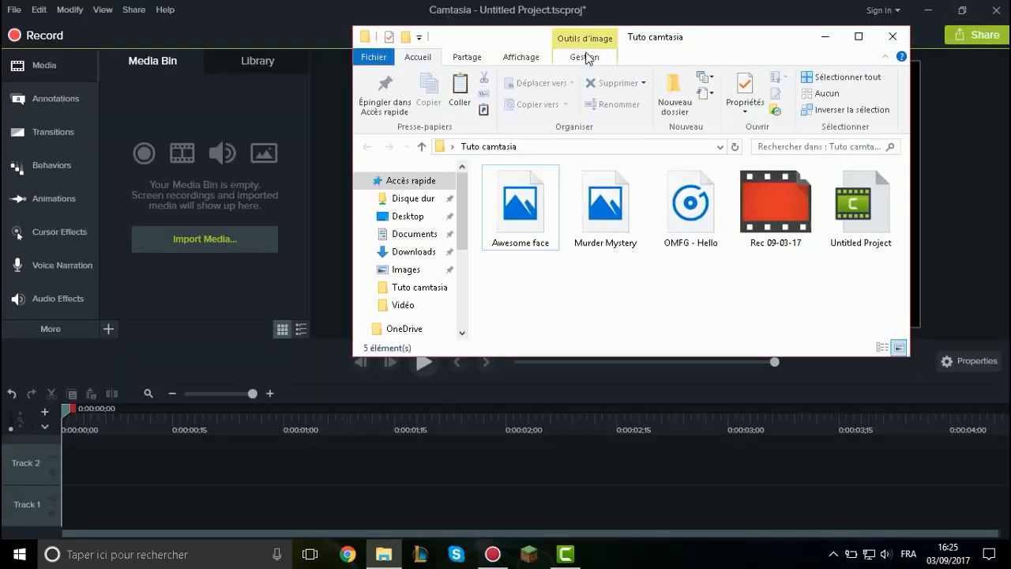
drag(709, 36, 745, 40)
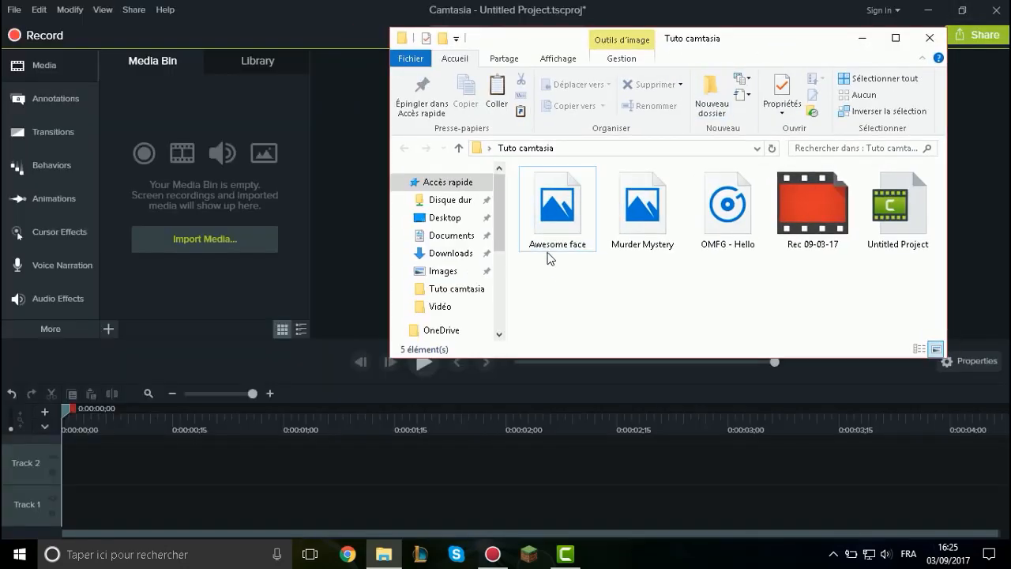
Import Awesome face, Murder Mystery, OMFG - Hello and Rec 09-03-17 from the Tuto camtasia folder into the Media Bin.
drag(547, 251, 241, 204)
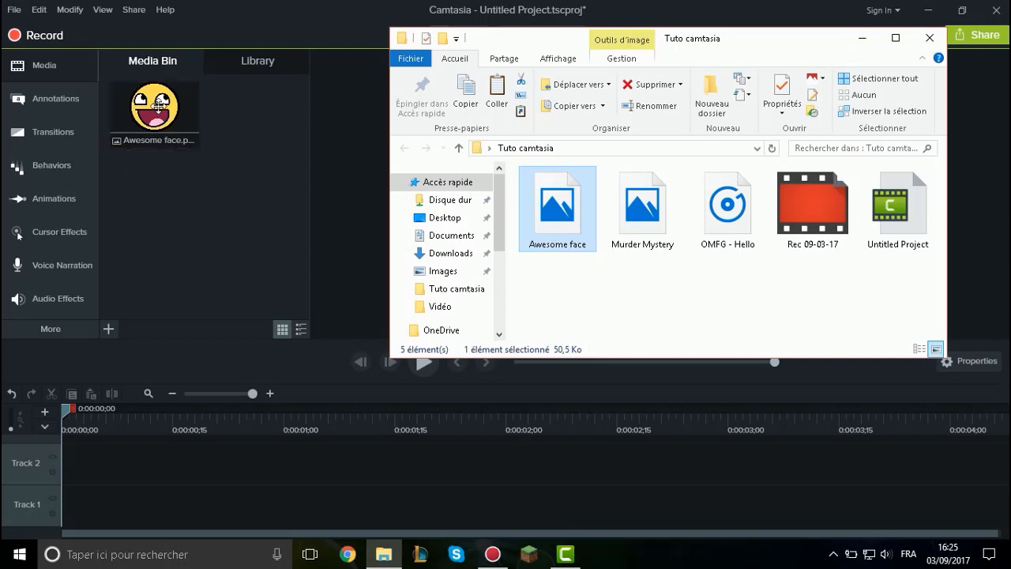
click(625, 226)
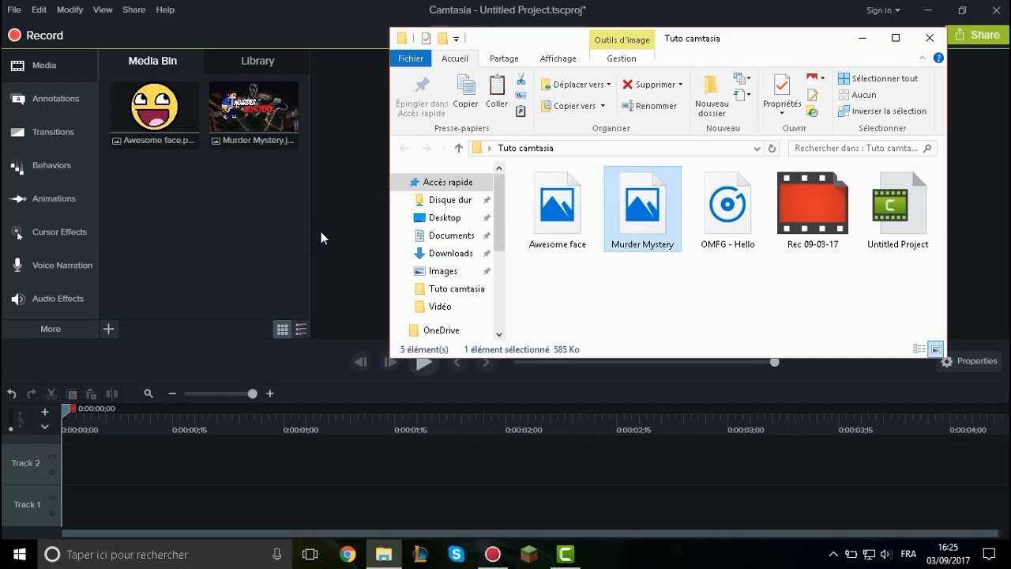
drag(723, 211, 189, 219)
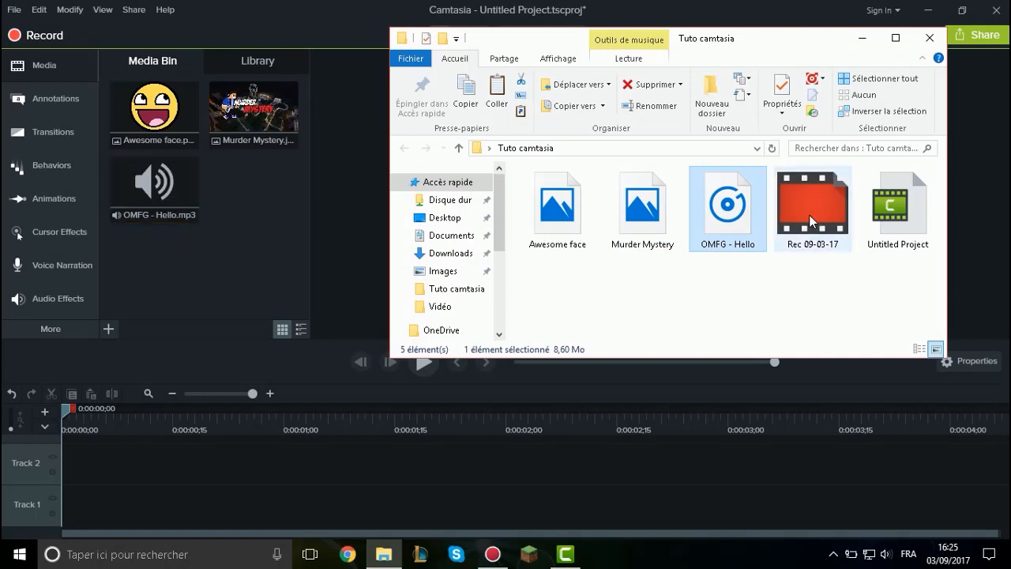
drag(832, 229, 276, 246)
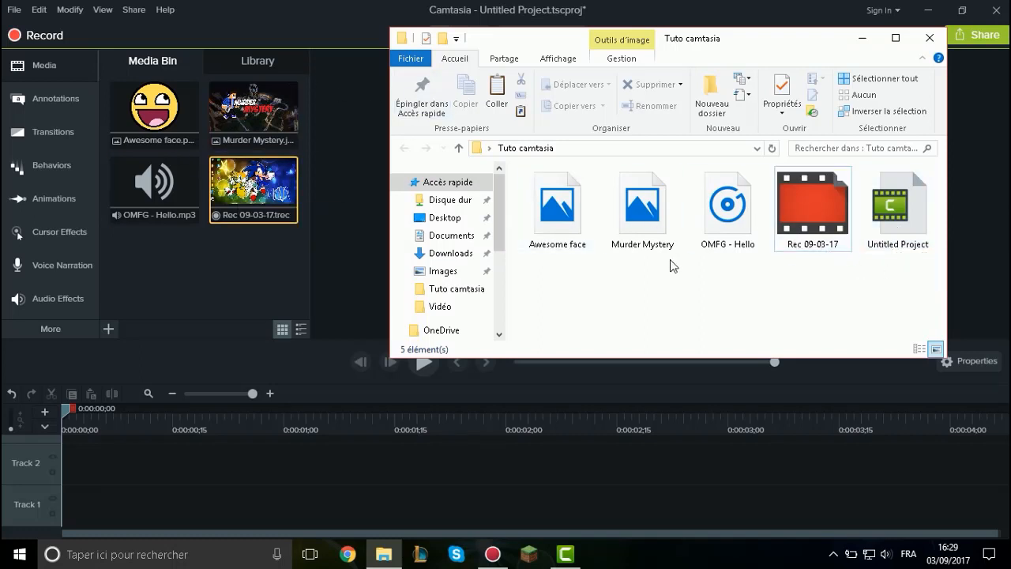
Place the Rec 09-03-17 recording at the start of the timeline, with its screen on Track 1 and audio on Track 2.
click(206, 266)
drag(253, 209, 73, 497)
drag(195, 444, 106, 423)
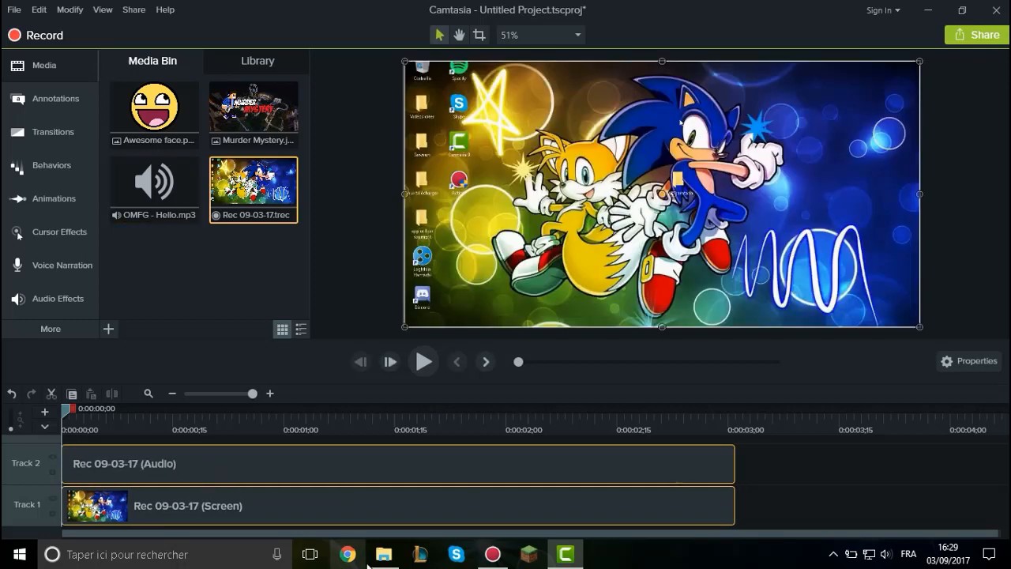
Examine the source files in the Tuto camtasia folder alongside the imported Media Bin items and the timeline clips.
click(384, 554)
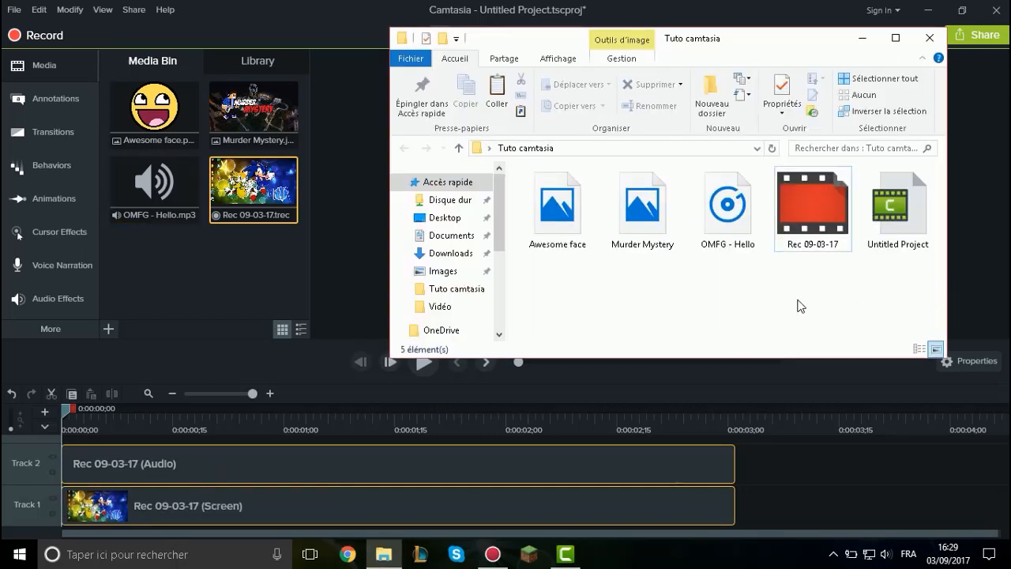
click(183, 269)
click(182, 268)
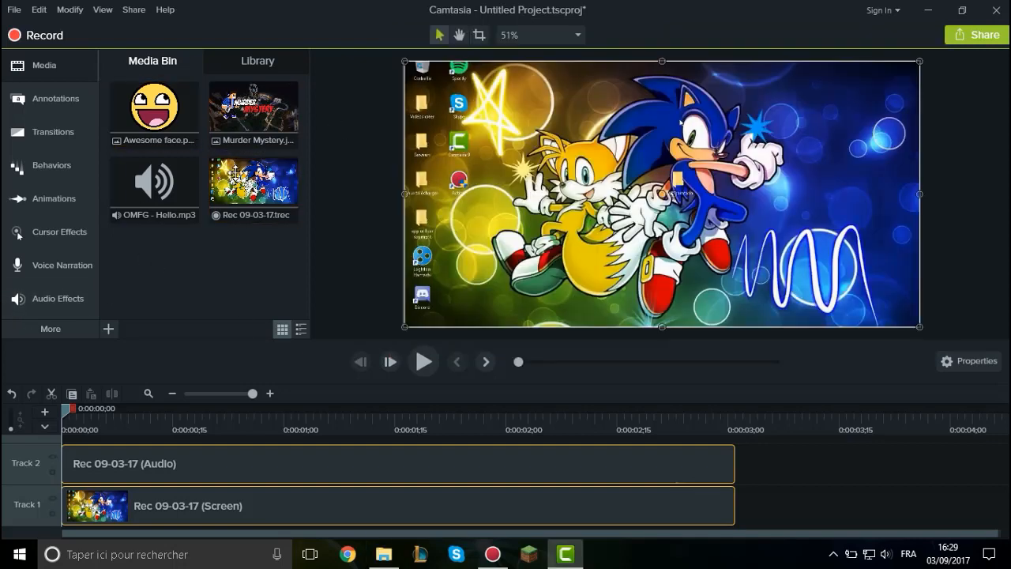
click(383, 553)
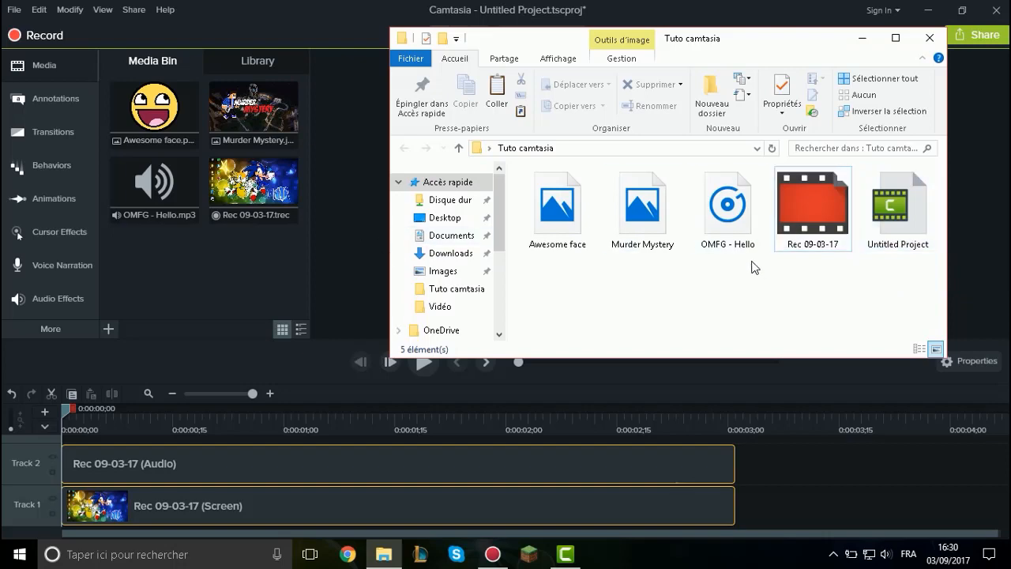
click(247, 236)
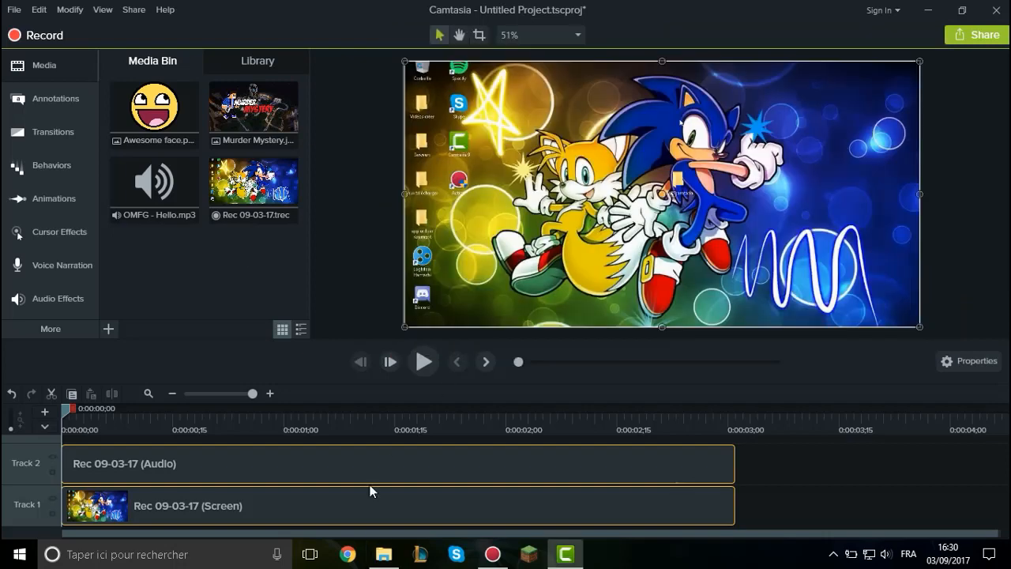
click(383, 555)
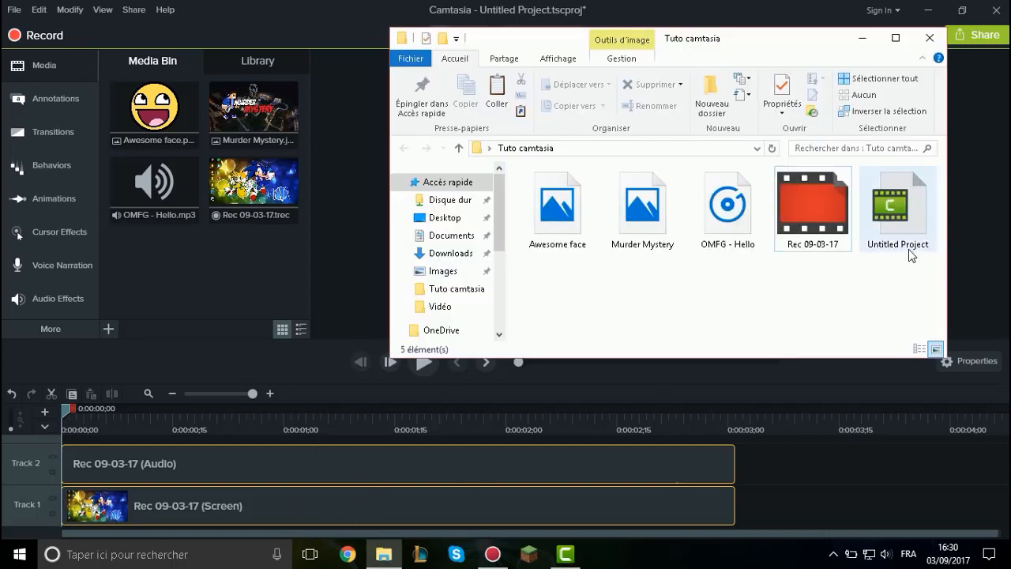
click(166, 250)
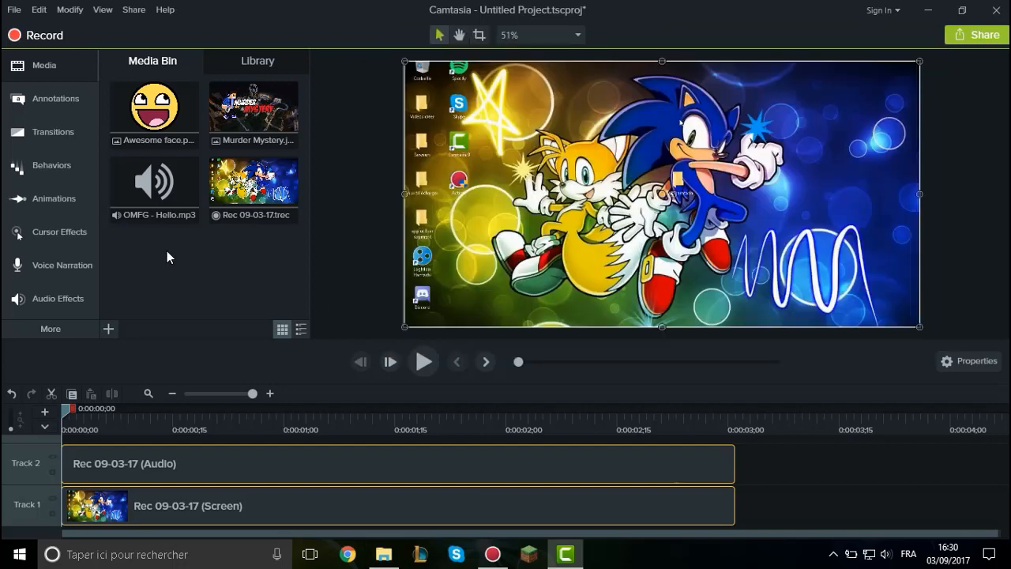
click(387, 555)
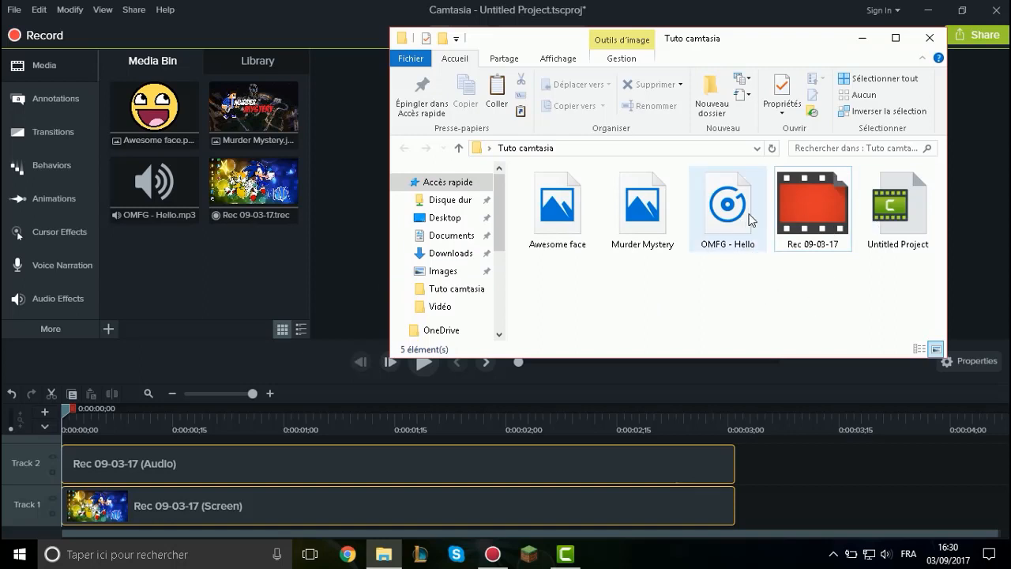
click(202, 255)
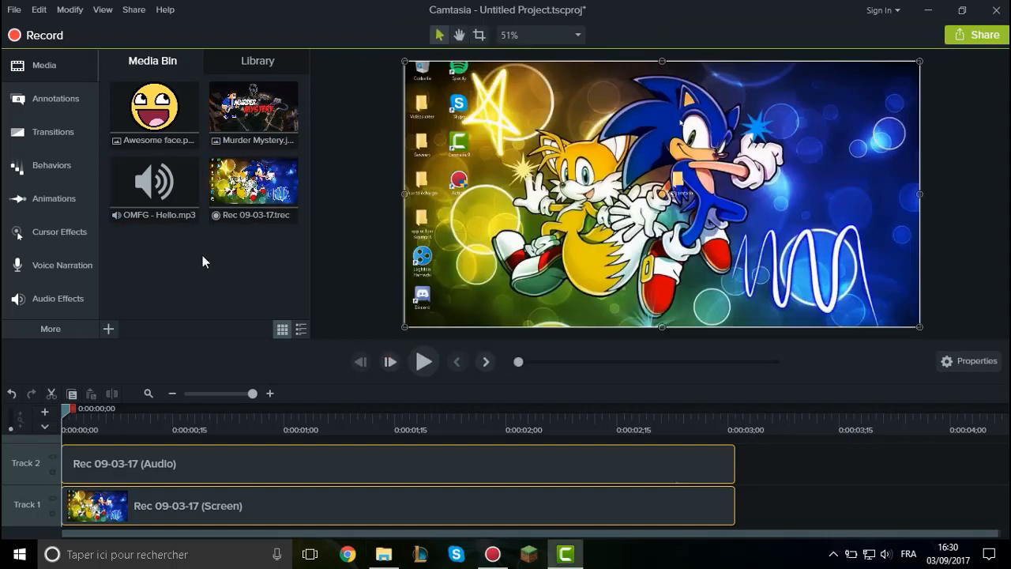
click(384, 554)
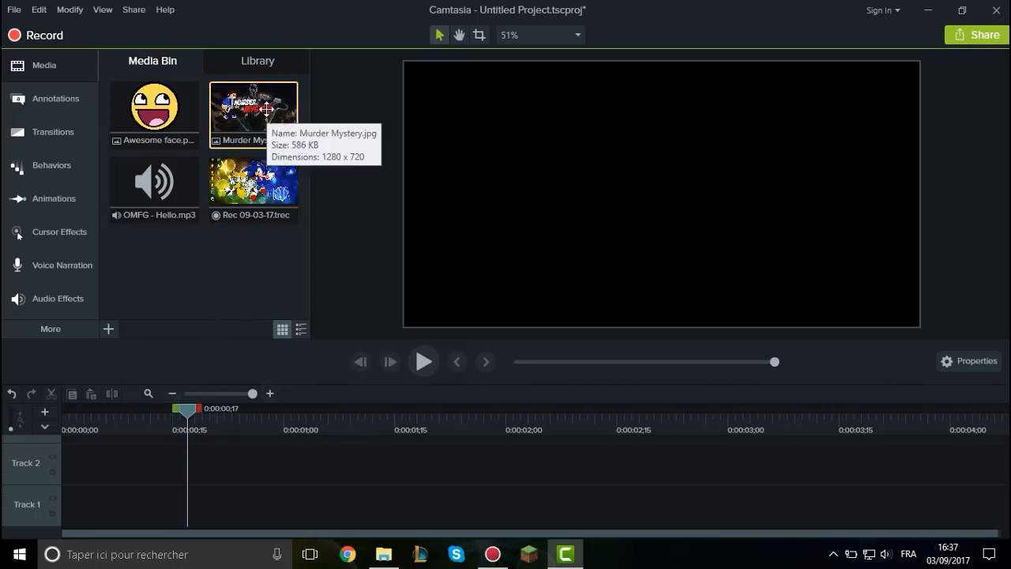
Add the Murder Mystery image to Track 1 and move it to start at about 0:00:01;03.
drag(267, 110, 239, 494)
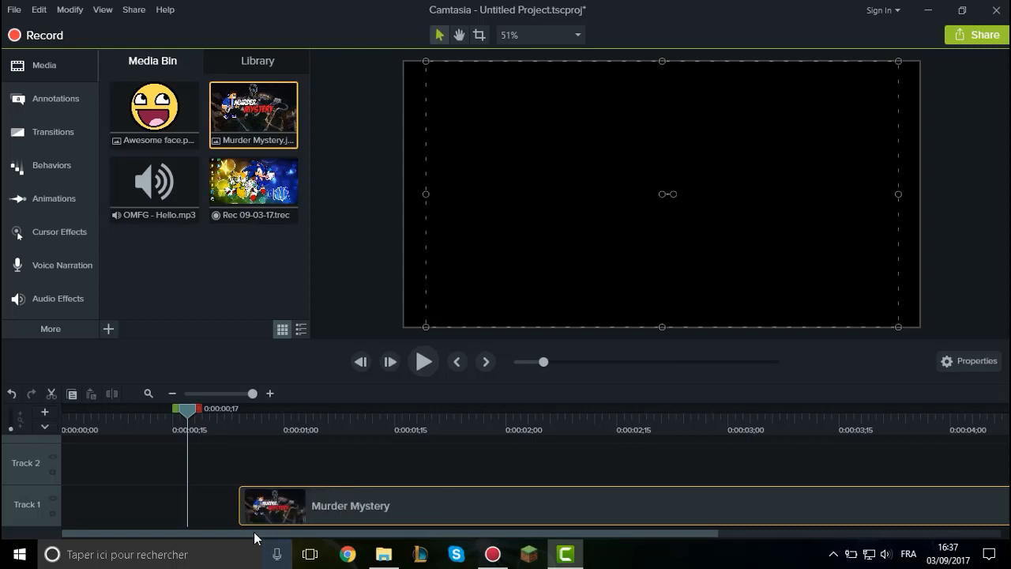
drag(271, 506, 337, 503)
click(307, 427)
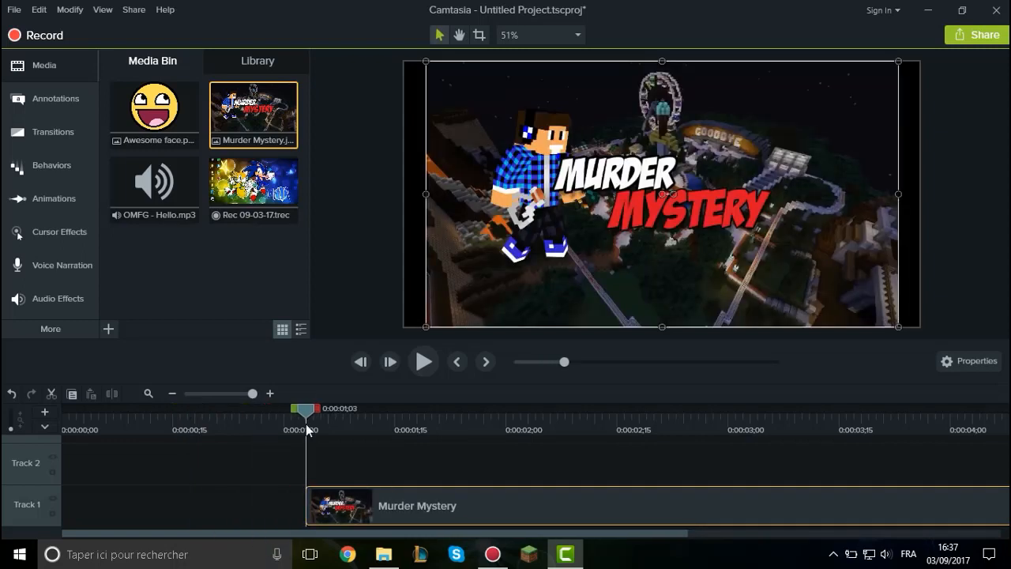
Shorten the Murder Mystery clip to under two seconds and shift it to the start of Track 1.
drag(308, 429, 194, 429)
drag(374, 489, 169, 508)
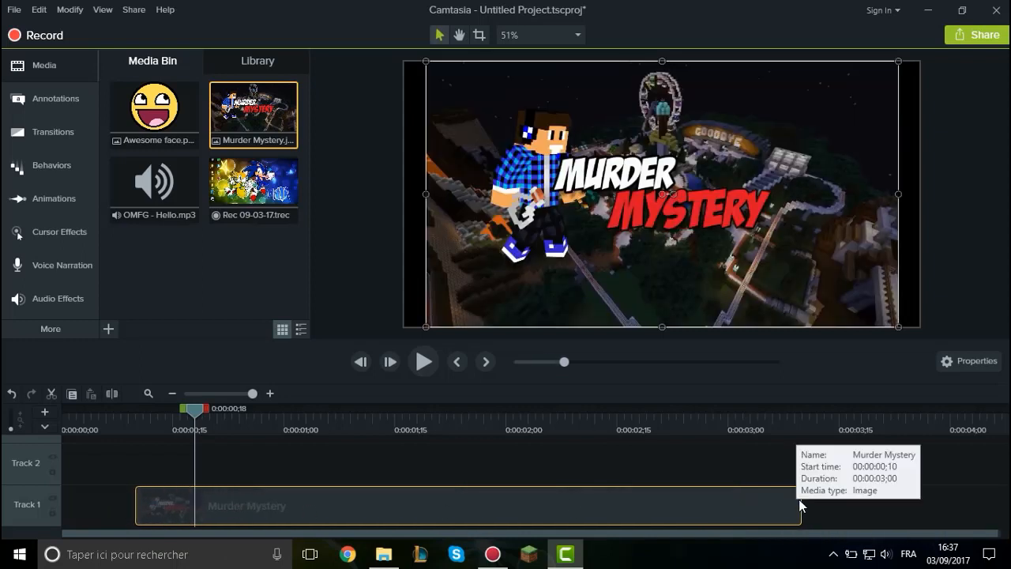
drag(801, 505, 466, 490)
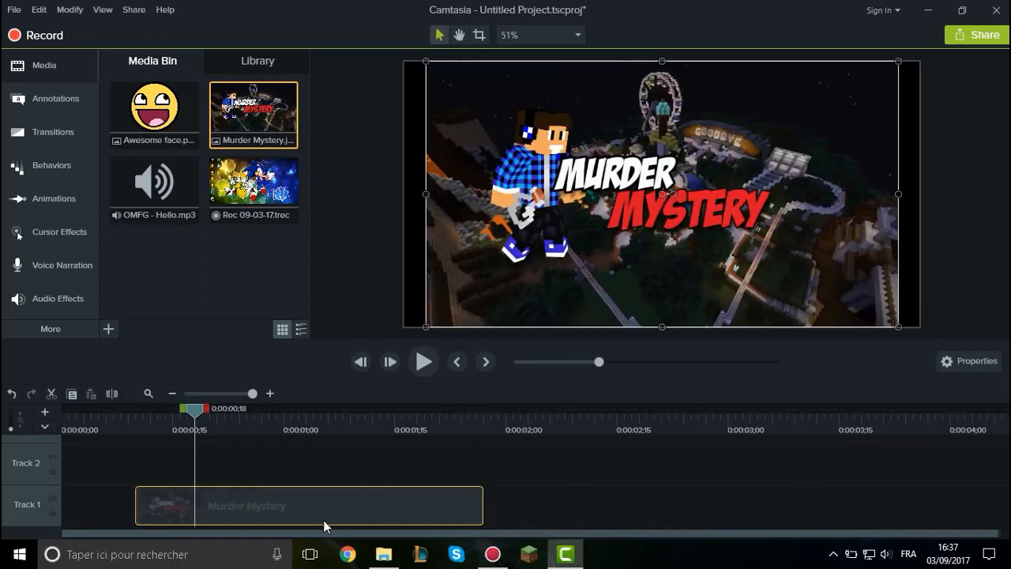
drag(323, 520, 206, 520)
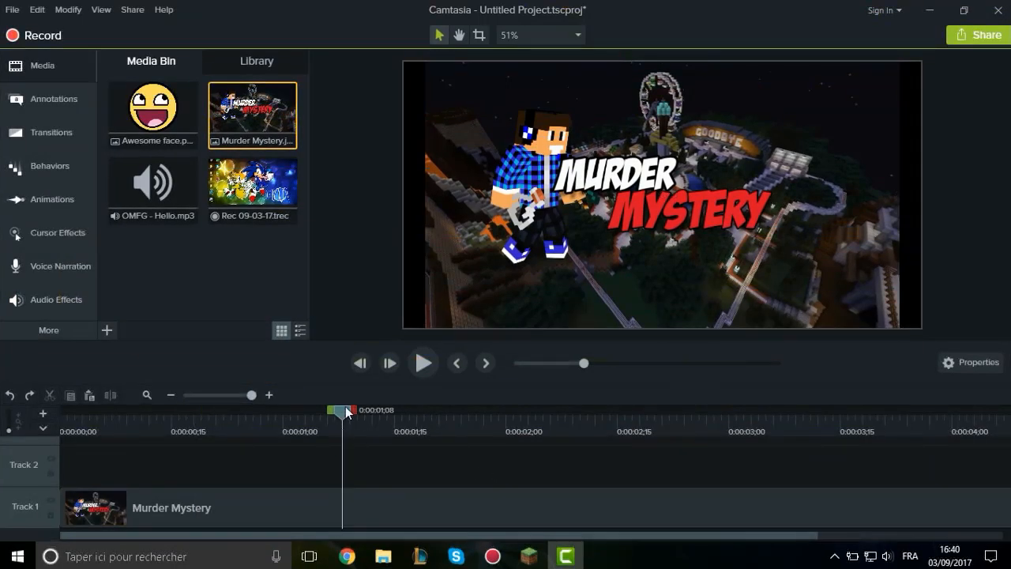
Cut the range from 0:00:01;02 to about 0:00:02;16 out of the Murder Mystery clip and paste the piece on Track 2.
drag(360, 411, 298, 430)
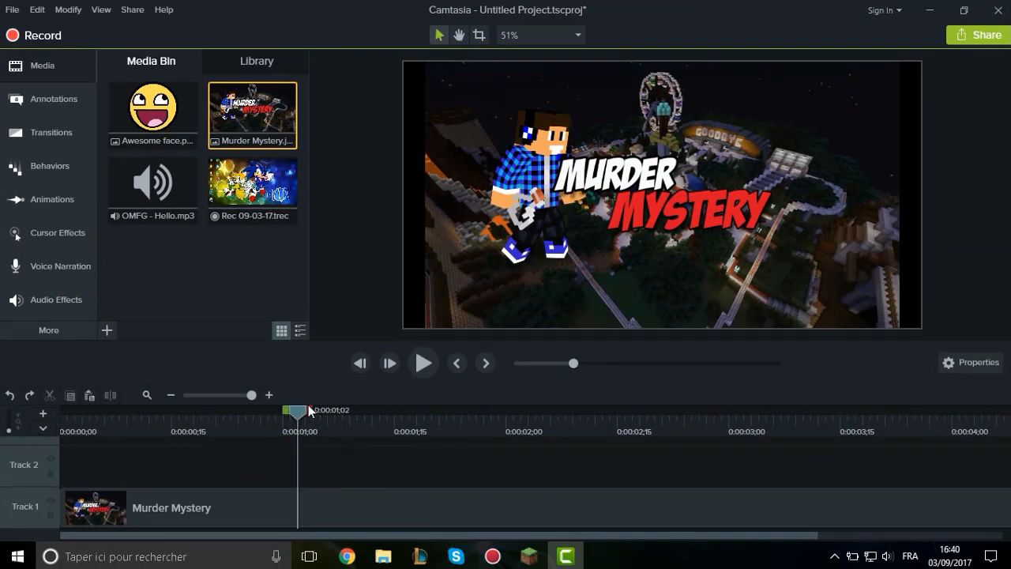
drag(334, 413, 461, 411)
drag(633, 411, 387, 415)
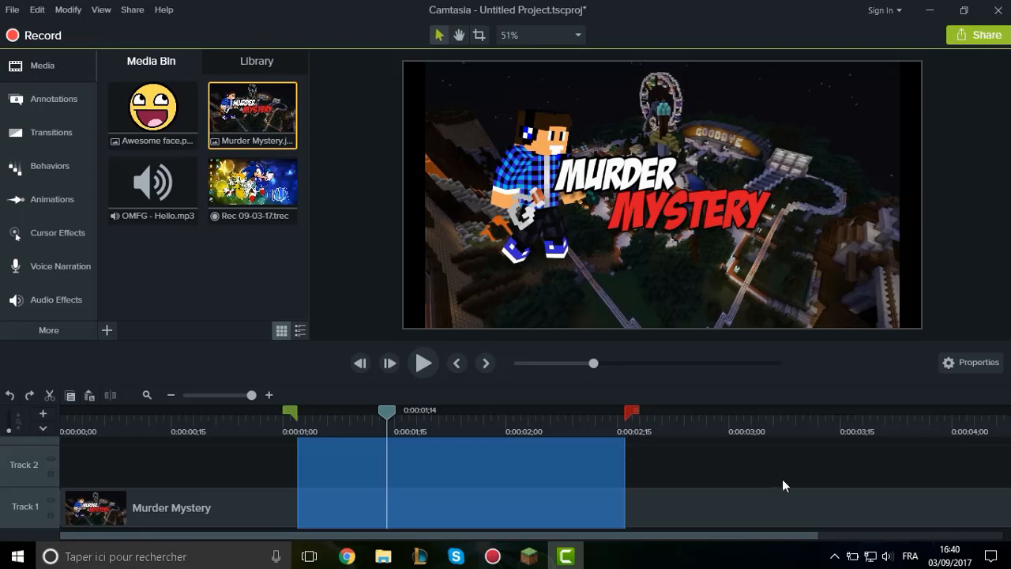
key(ctrl+v)
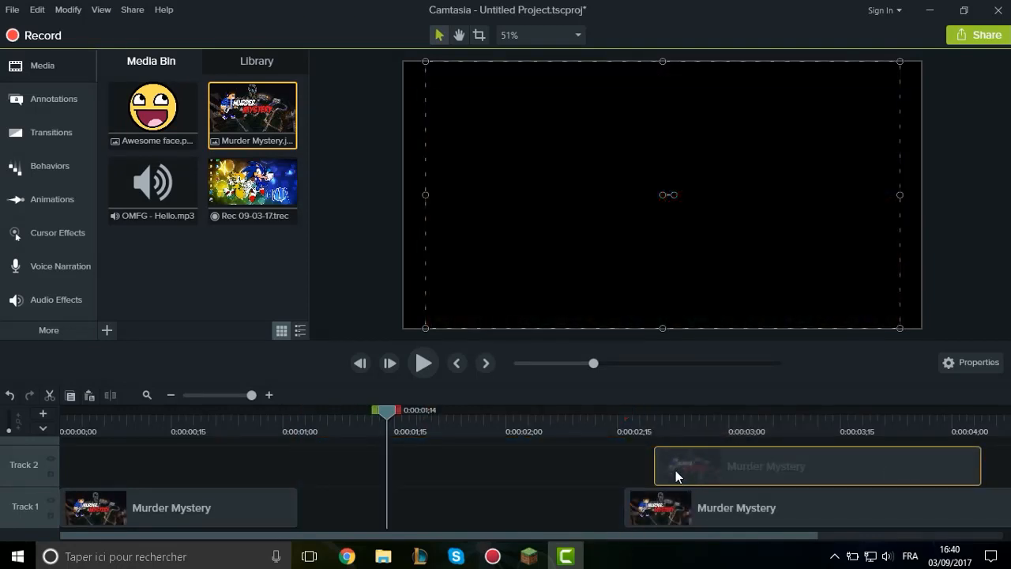
Undo and repeat the removal of the selected range, and move the Track 2 piece into the gap on Track 1.
key(ctrl+z)
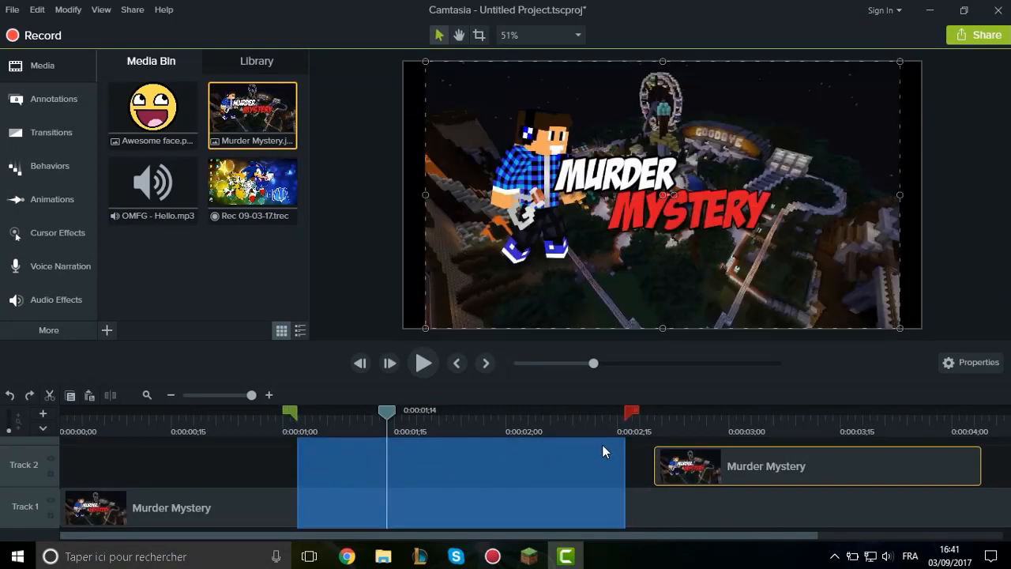
key(Delete)
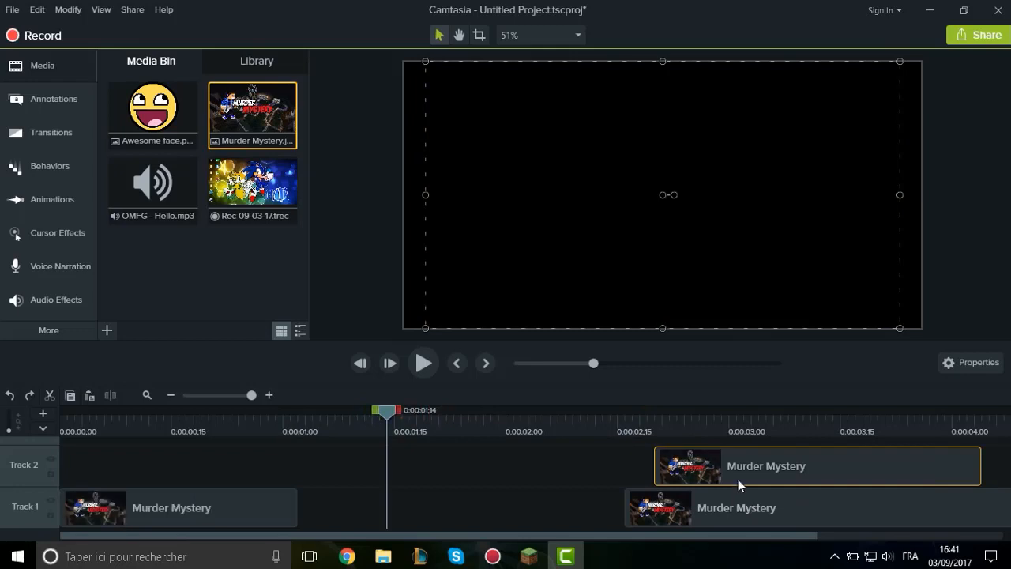
drag(738, 479, 323, 506)
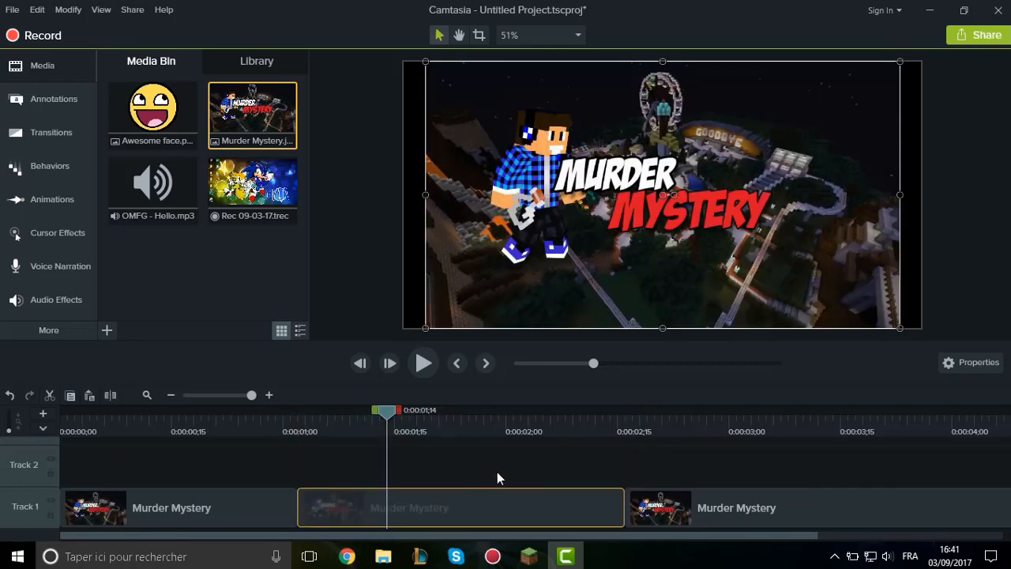
click(583, 480)
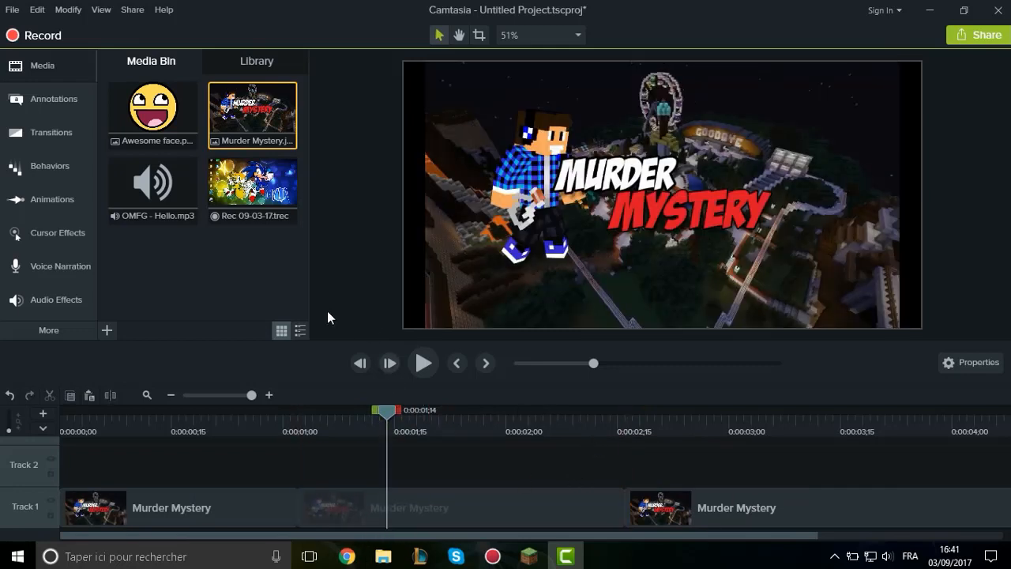
Delete the last and middle Murder Mystery pieces from Track 1, keeping only the first piece.
click(665, 513)
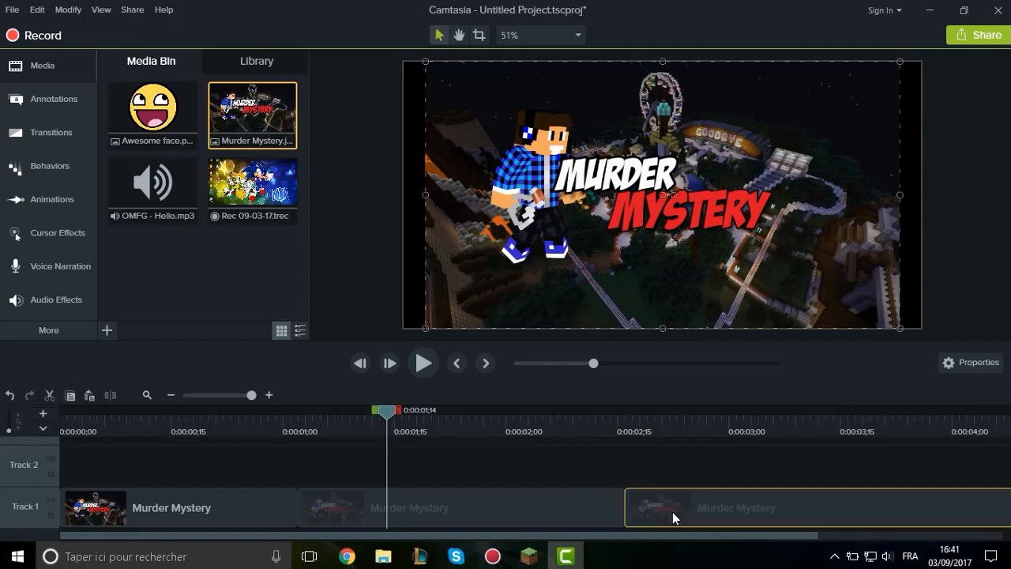
key(Delete)
click(540, 508)
key(Delete)
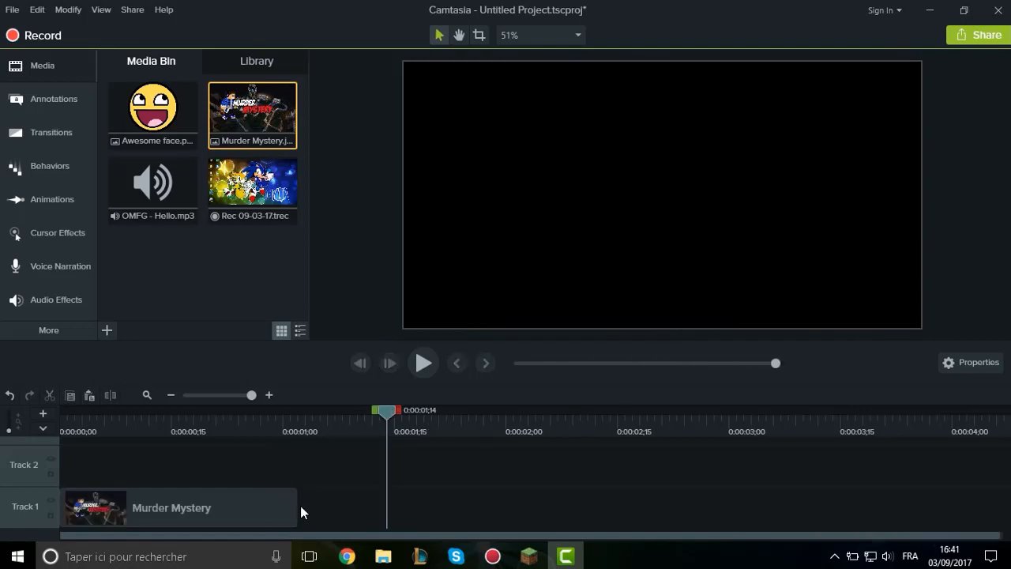
Extend the Murder Mystery clip on Track 1 to about 3.4 seconds and split it at 0:00:01;12.
drag(297, 506, 810, 506)
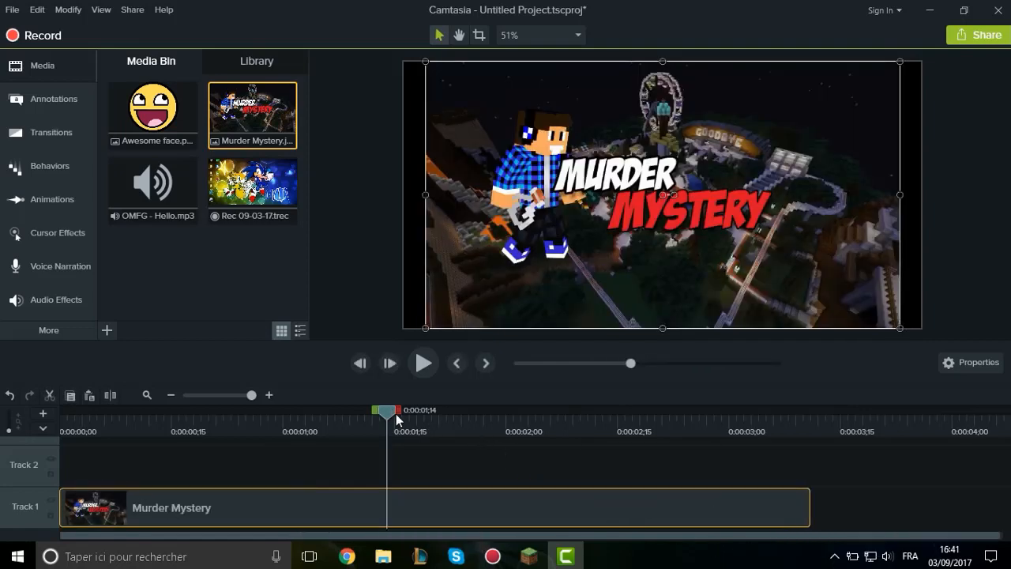
drag(388, 413, 366, 438)
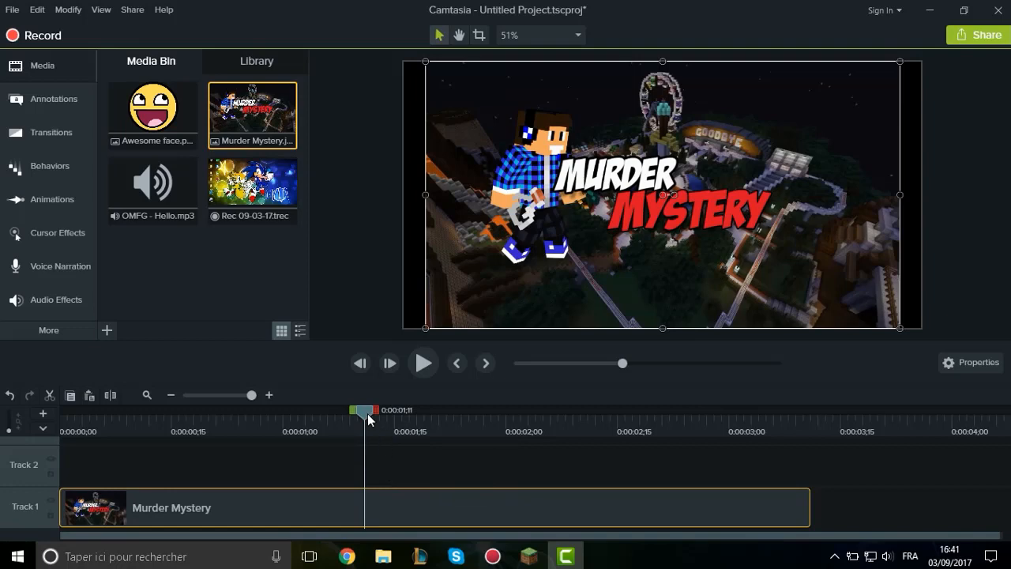
drag(368, 411, 523, 419)
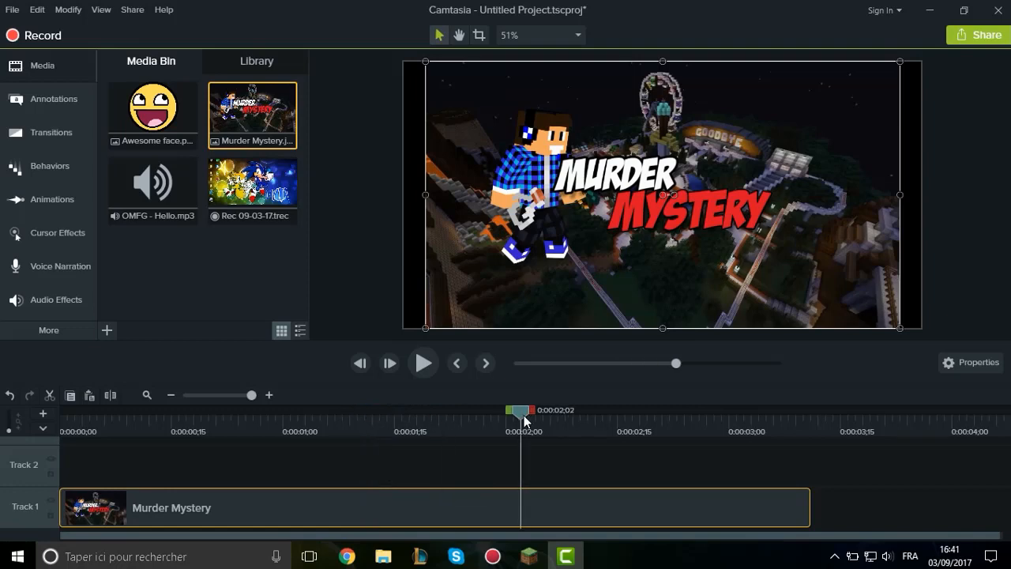
drag(333, 419, 380, 416)
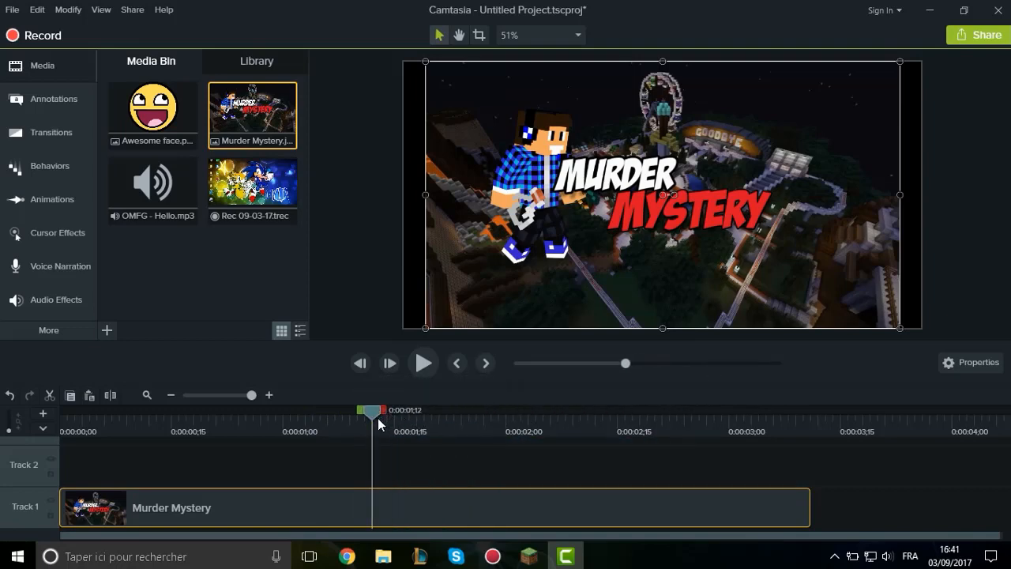
key(s)
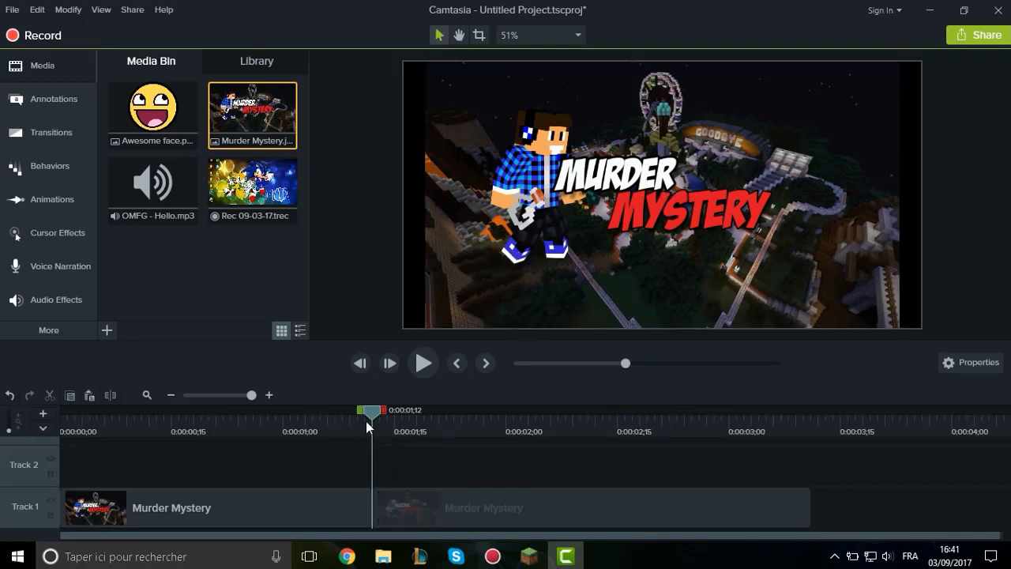
Move the second Murder Mystery piece later on Track 1, leaving a gap of about one second after the first piece.
drag(367, 427, 342, 427)
drag(493, 524, 697, 523)
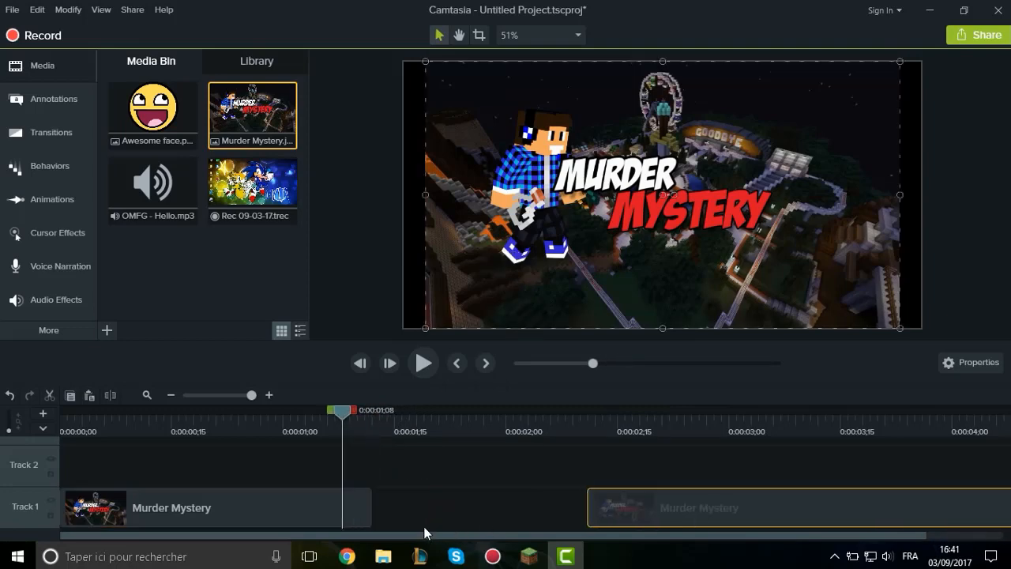
drag(424, 534, 760, 509)
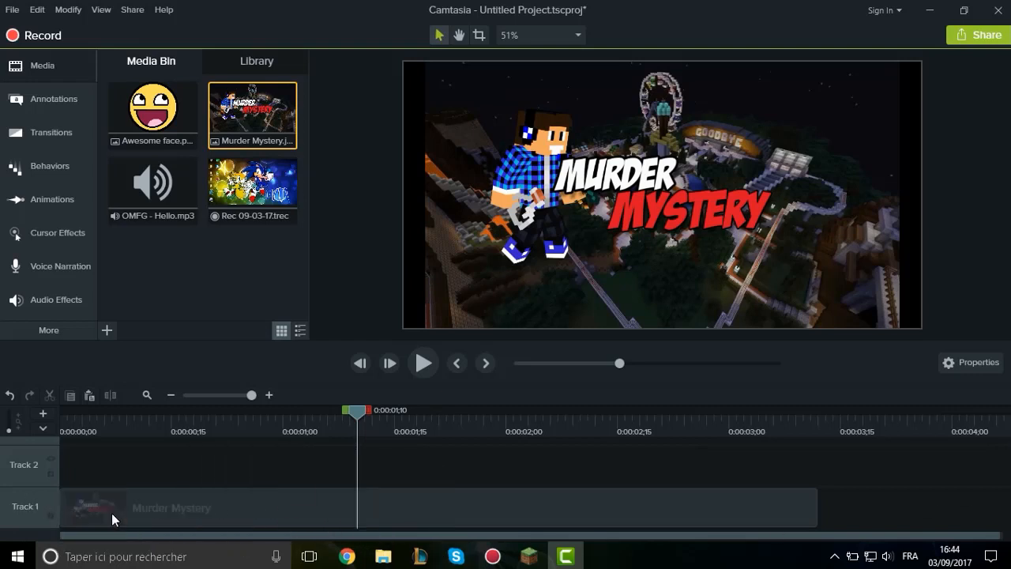
Hide Track 1 and show it again, and try locking and unlocking the same track.
click(51, 501)
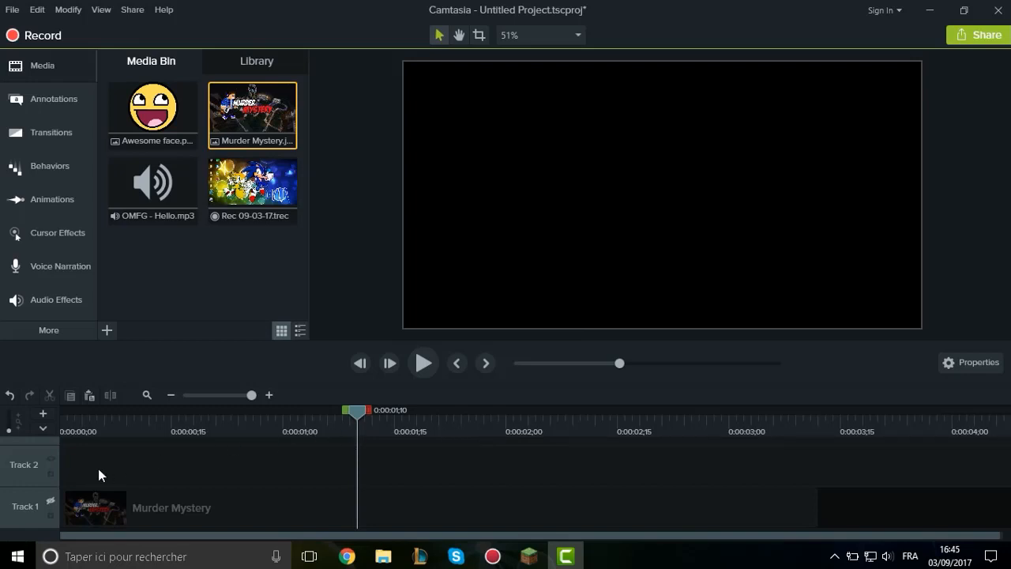
click(50, 499)
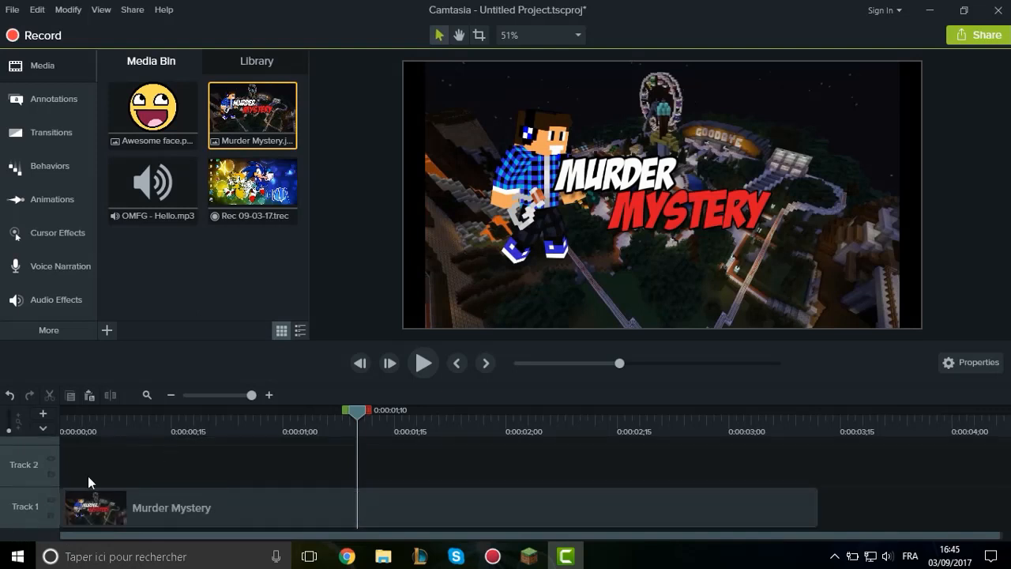
click(46, 514)
drag(81, 502, 46, 511)
click(49, 515)
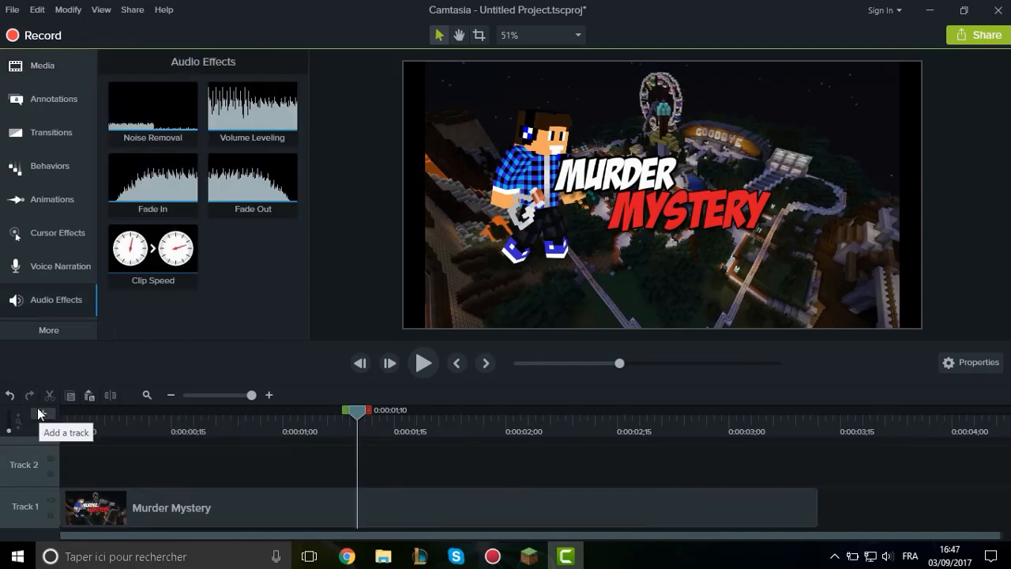
Add a new track to the timeline and look over the track stack.
click(37, 412)
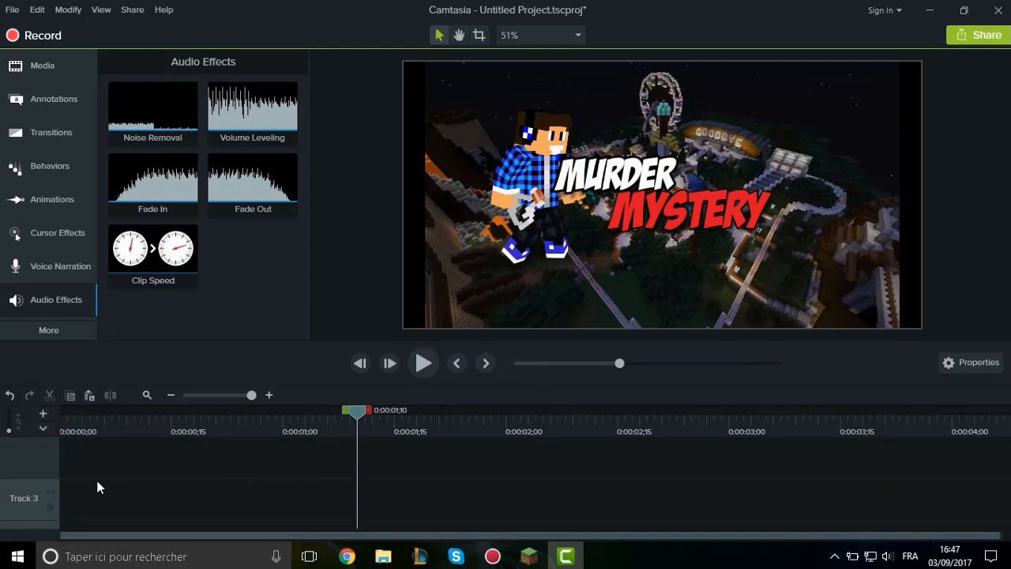
scroll(112, 484, down, 1)
scroll(47, 507, up, 1)
scroll(404, 489, down, 1)
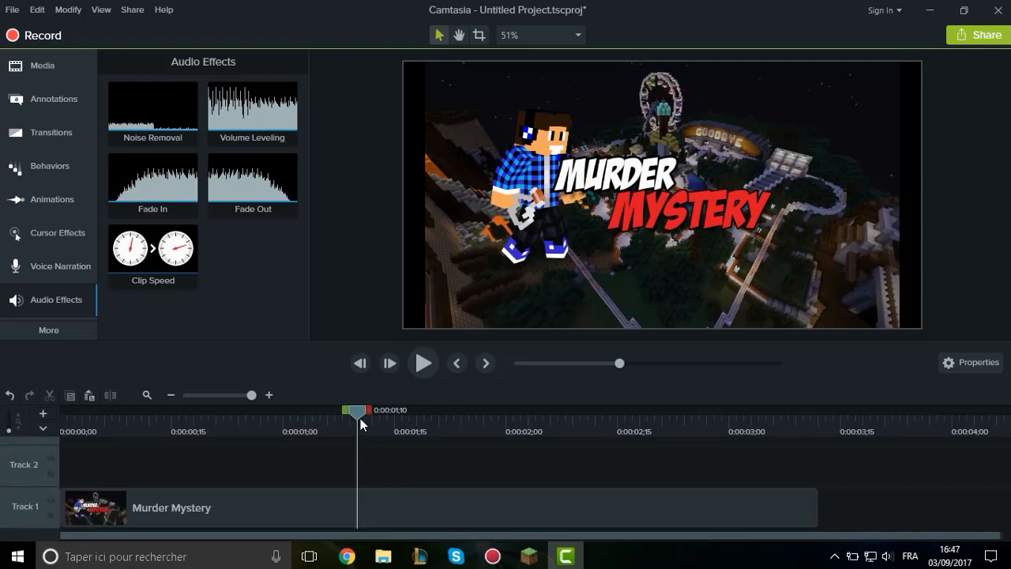
Move the playhead to 0:00:01;02 and add another empty track to the timeline.
drag(359, 414, 298, 411)
scroll(158, 476, up, 1)
scroll(48, 494, down, 1)
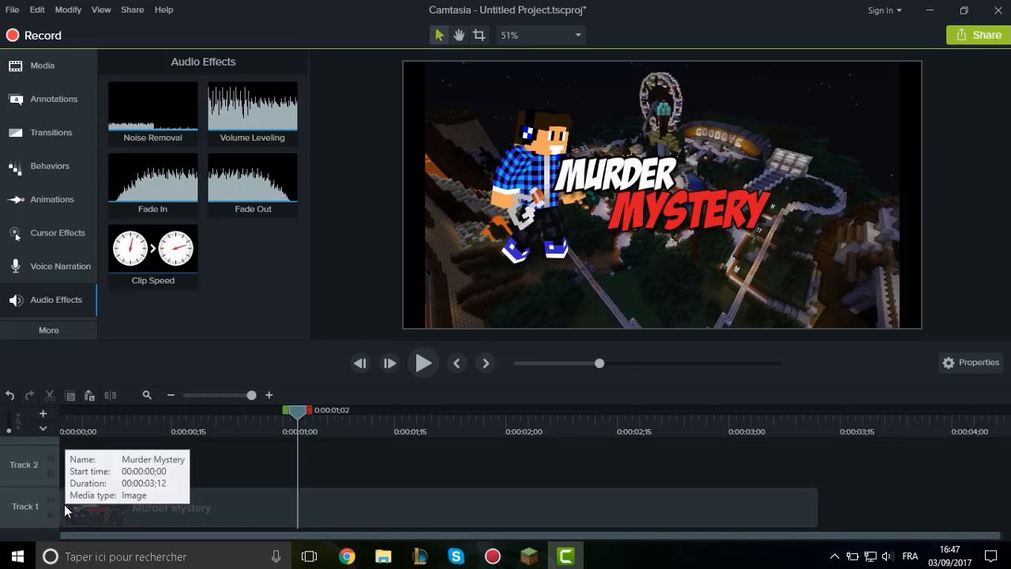
scroll(73, 494, up, 1)
scroll(110, 499, down, 1)
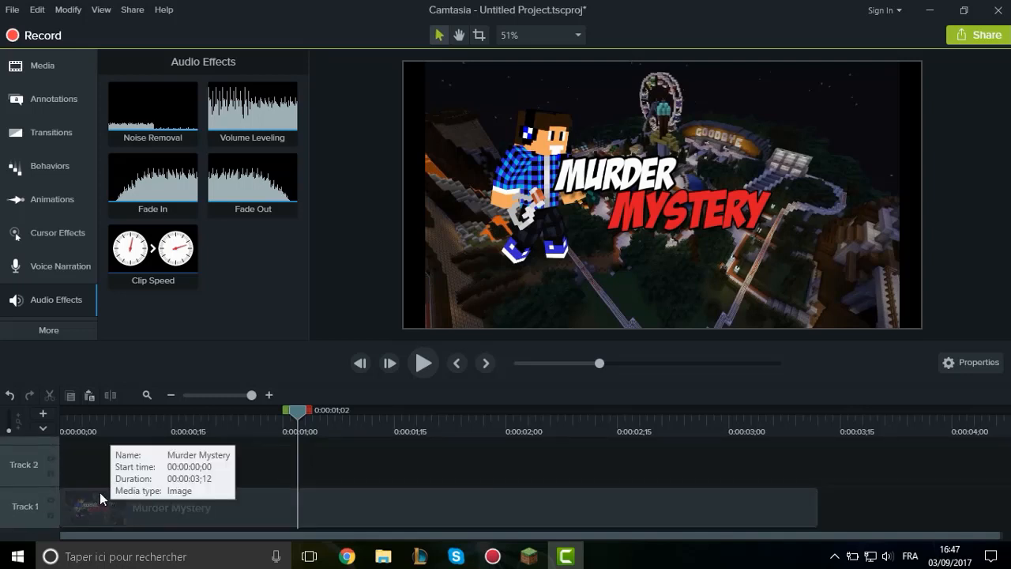
scroll(100, 492, up, 1)
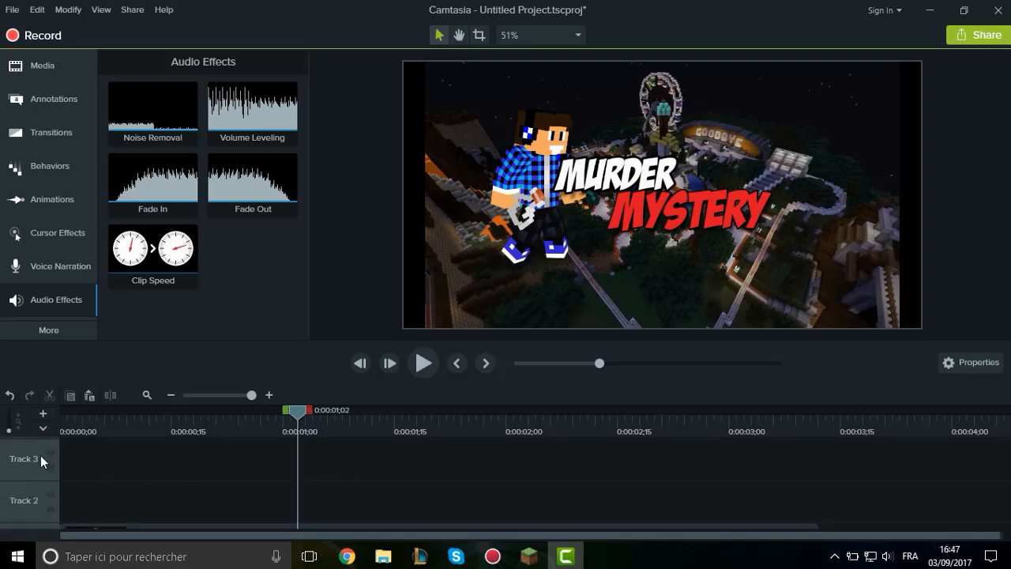
click(43, 413)
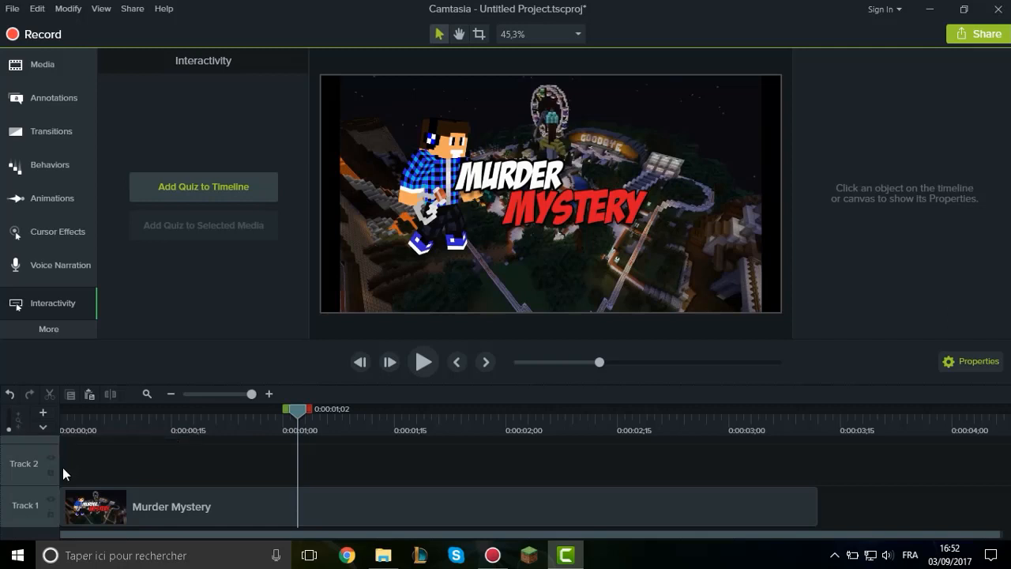
Enlarge all track heights to the maximum and return them to the minimum.
drag(9, 429, 9, 410)
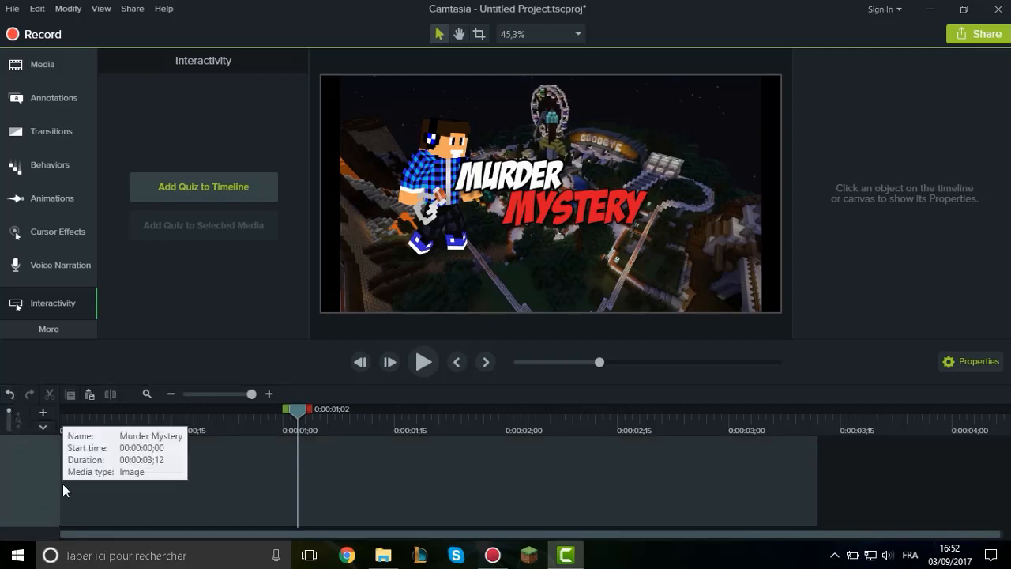
drag(9, 412, 8, 433)
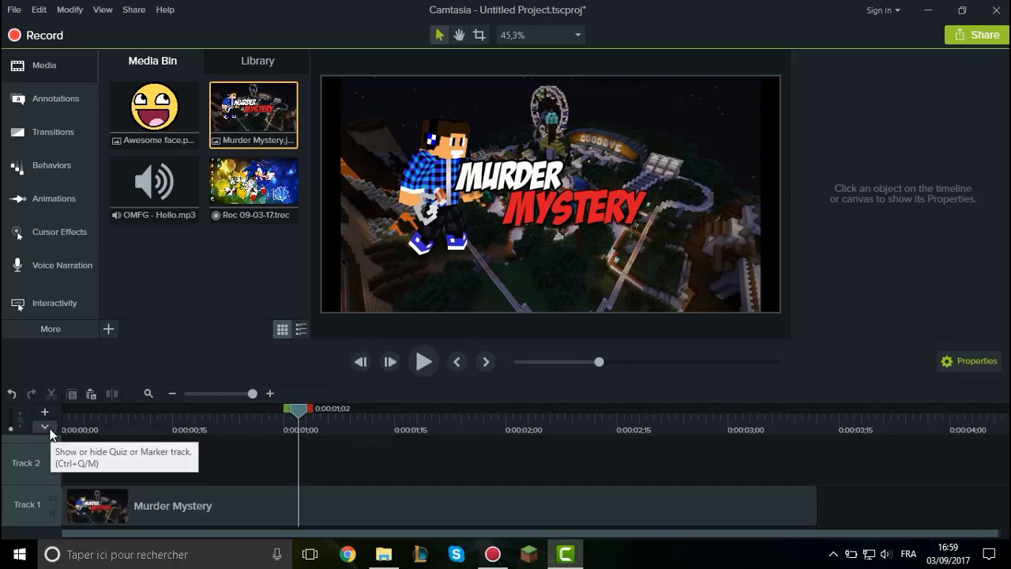
Add a quiz to the timeline at 0:00:01;02 and remove its default question.
click(50, 309)
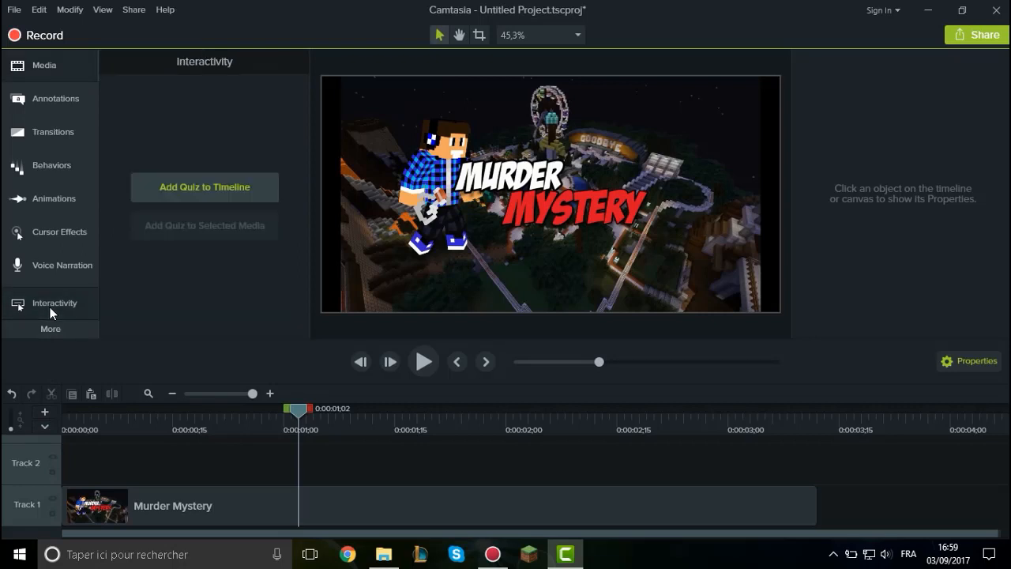
click(212, 185)
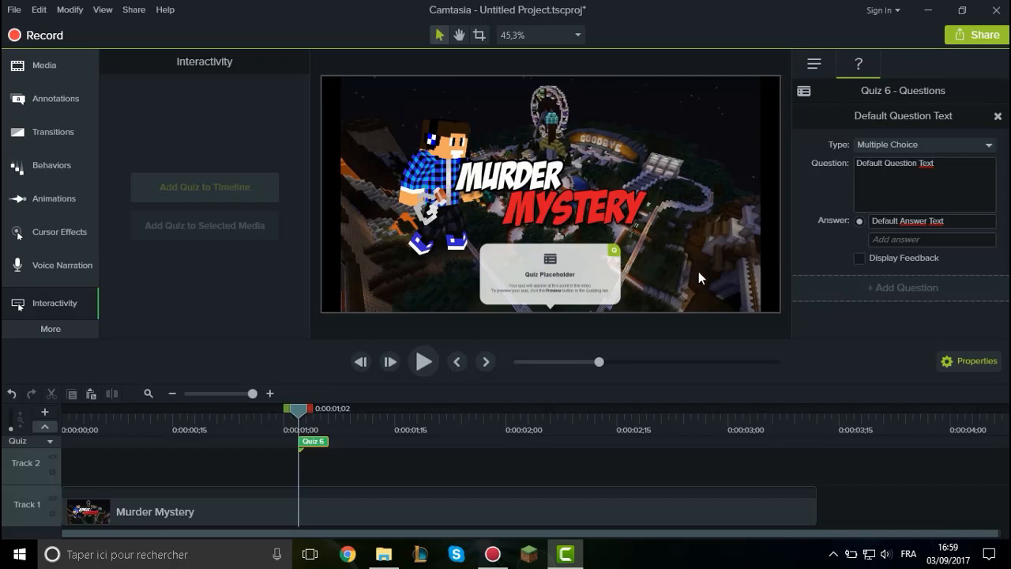
click(998, 116)
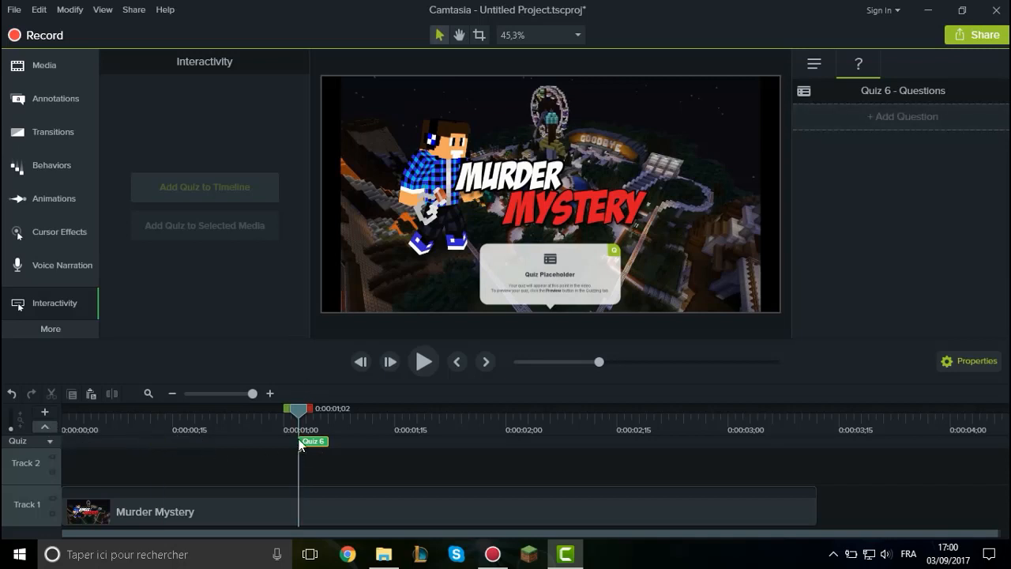
Delete the quiz from the timeline and hide the quiz track.
key(Delete)
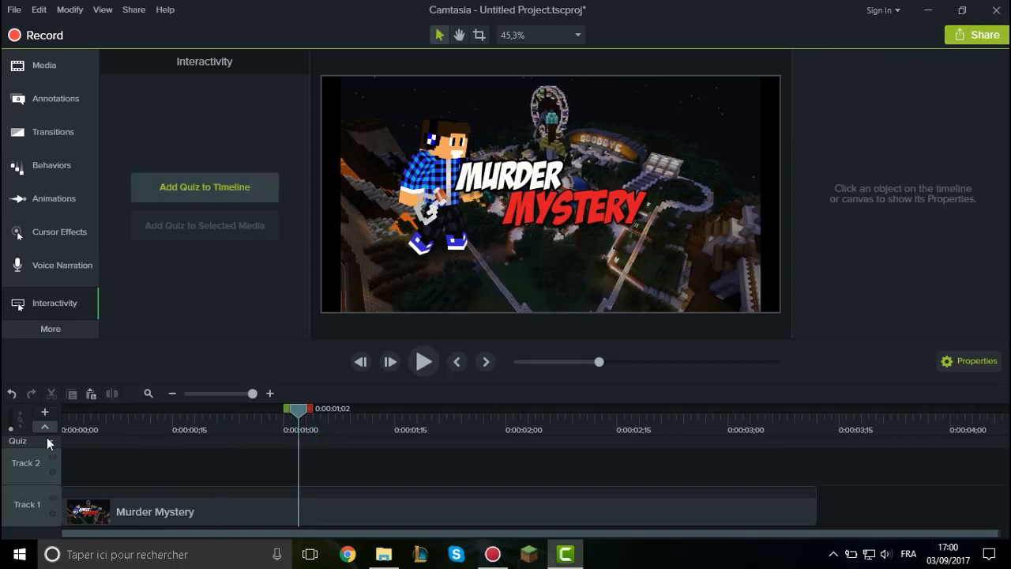
click(44, 428)
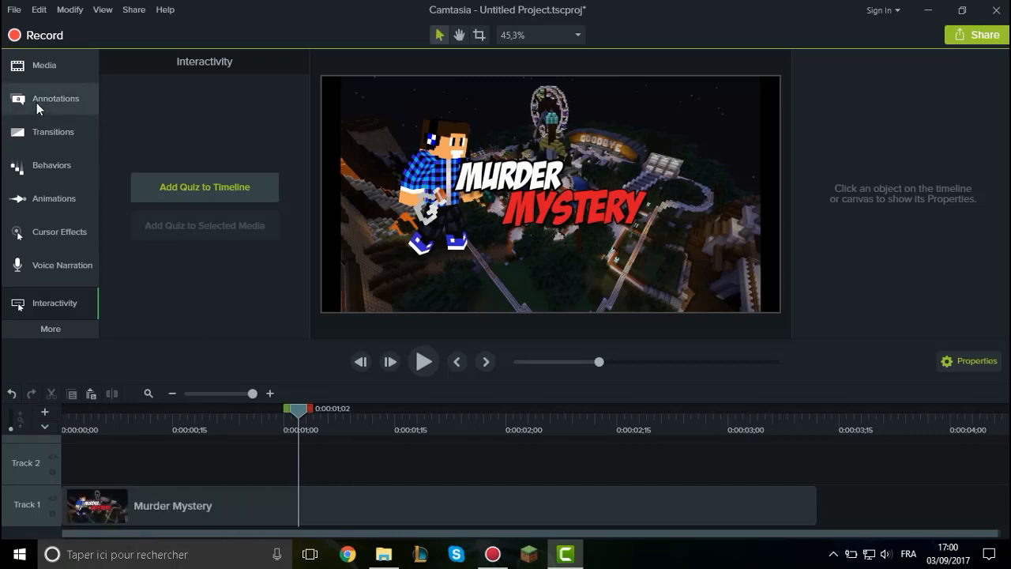
Copy the Murder Mystery clip from Track 1 and paste it repeatedly at 0:00:01;02, stacking copies on Tracks 2 through 8.
click(328, 493)
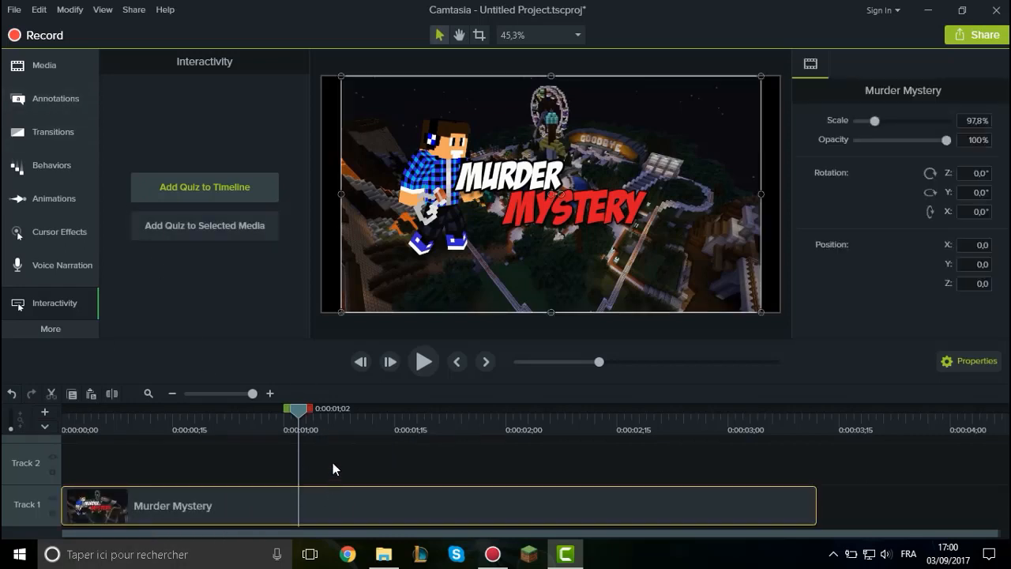
click(334, 463)
key(ctrl+v)
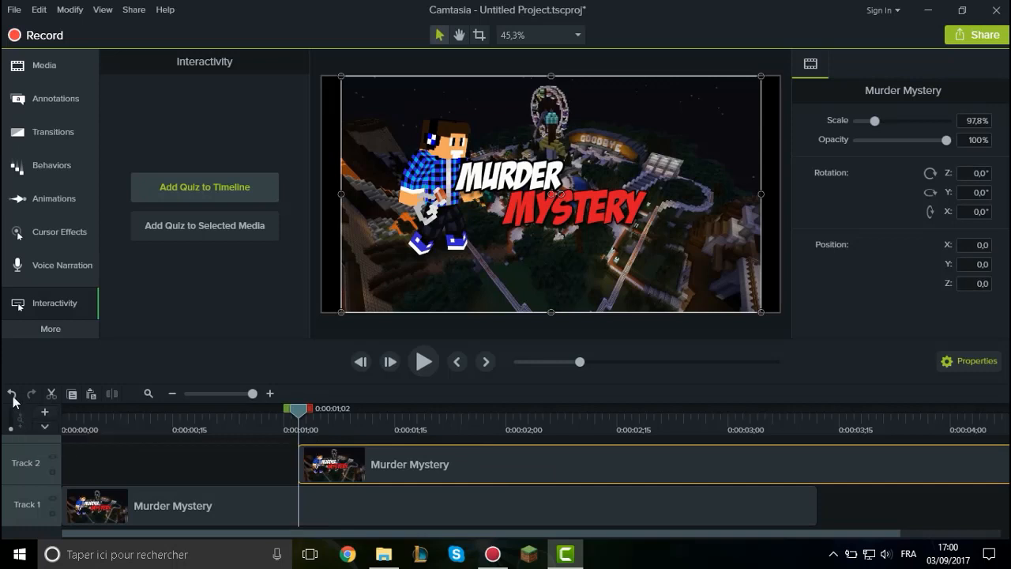
key(ctrl+v)
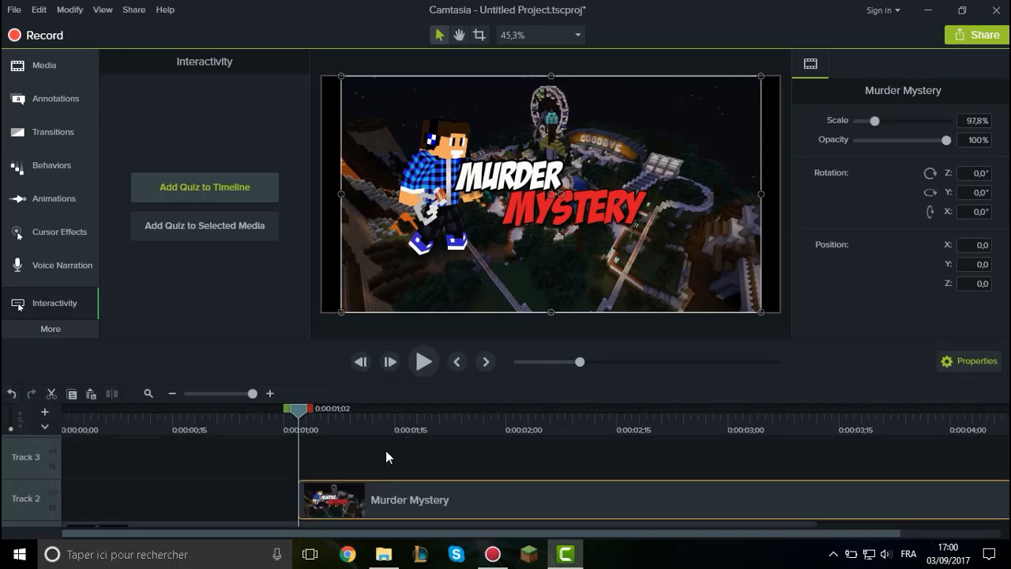
key(ctrl+v)
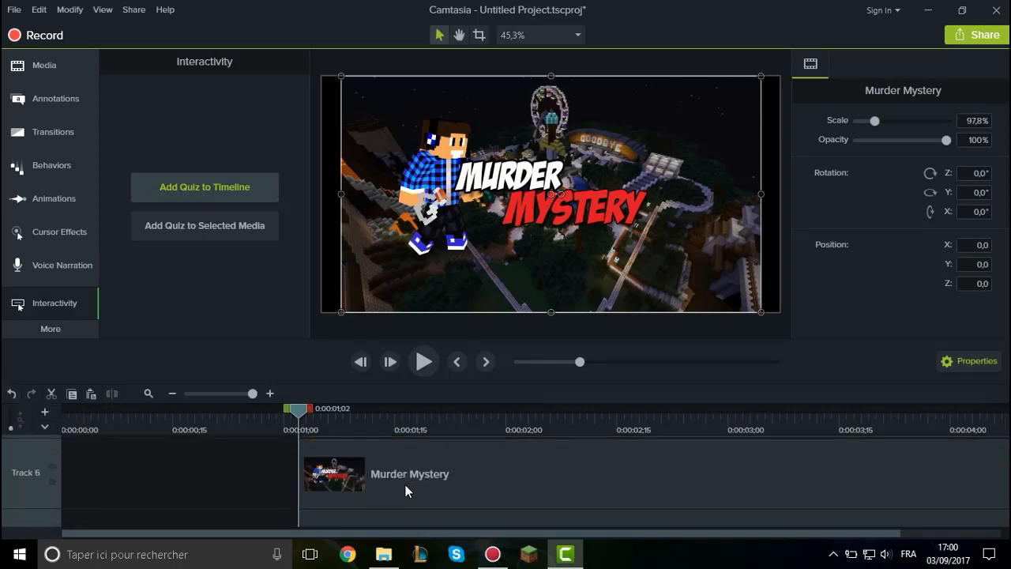
key(ctrl+v)
Reduce all track heights to the minimum to fit more of the stacked Murder Mystery copies in the timeline.
scroll(272, 498, down, 2)
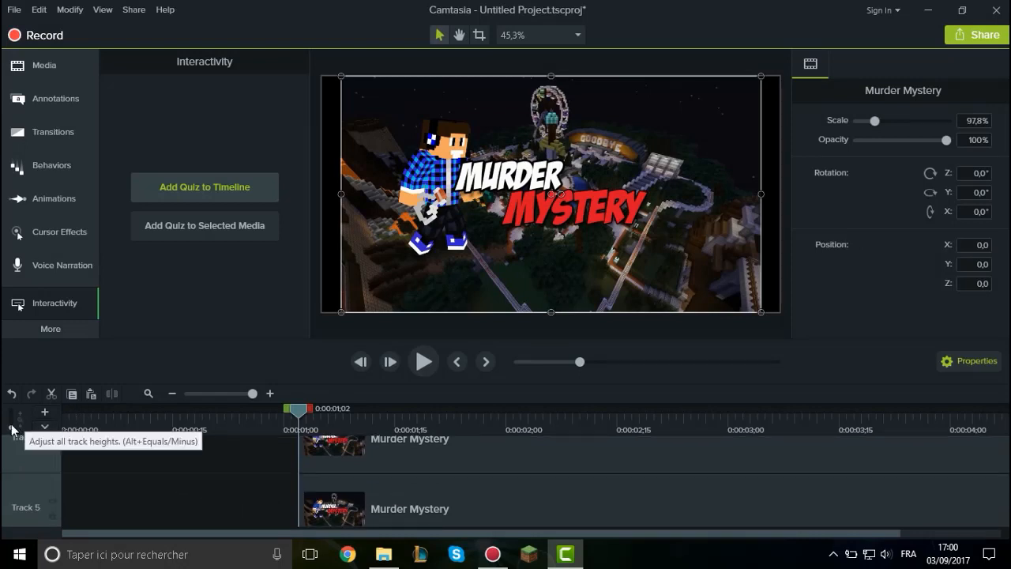
drag(11, 427, 13, 433)
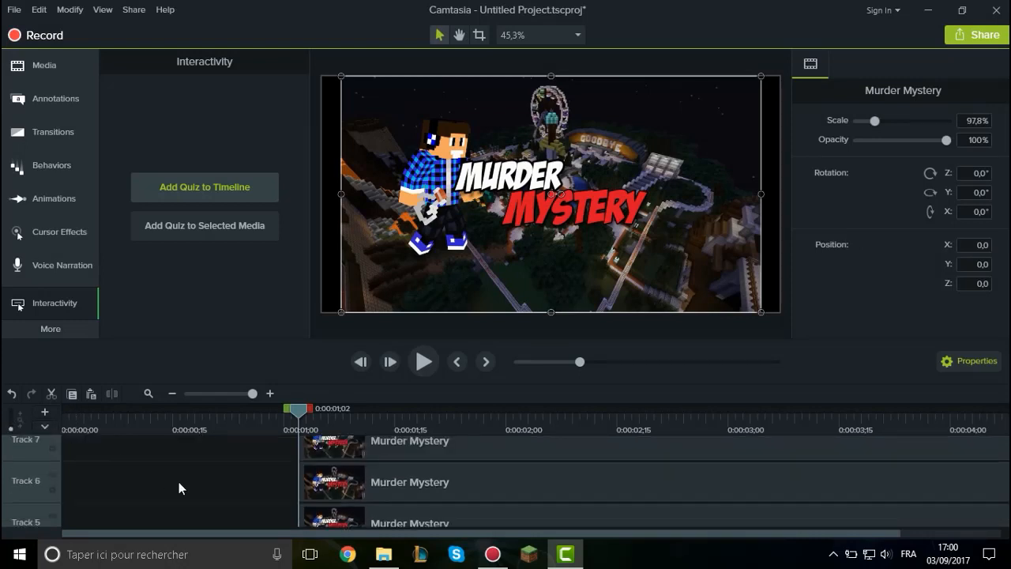
scroll(178, 482, down, 2)
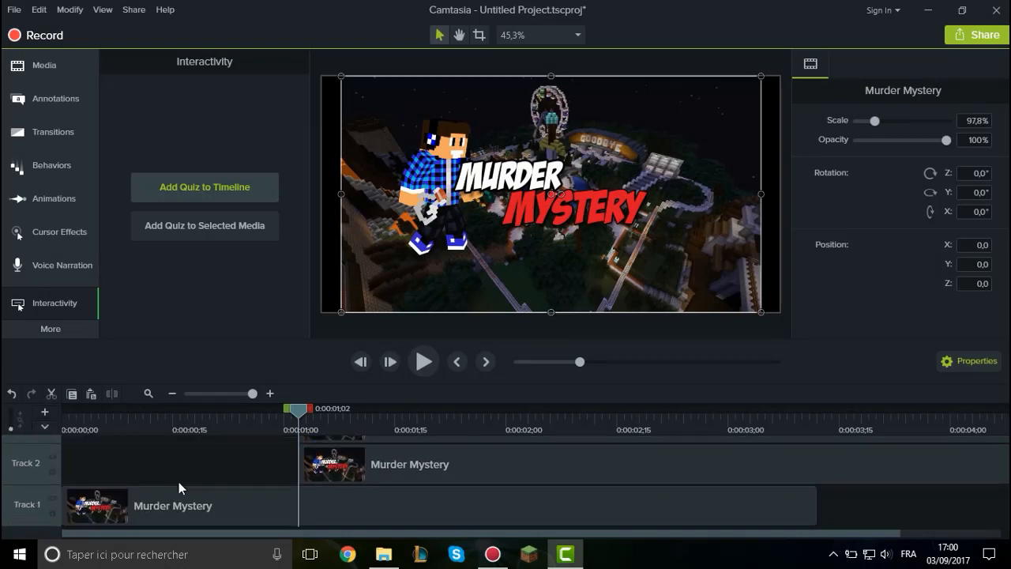
Undo the pasted Murder Mystery copies on the tracks above Track 2.
click(13, 400)
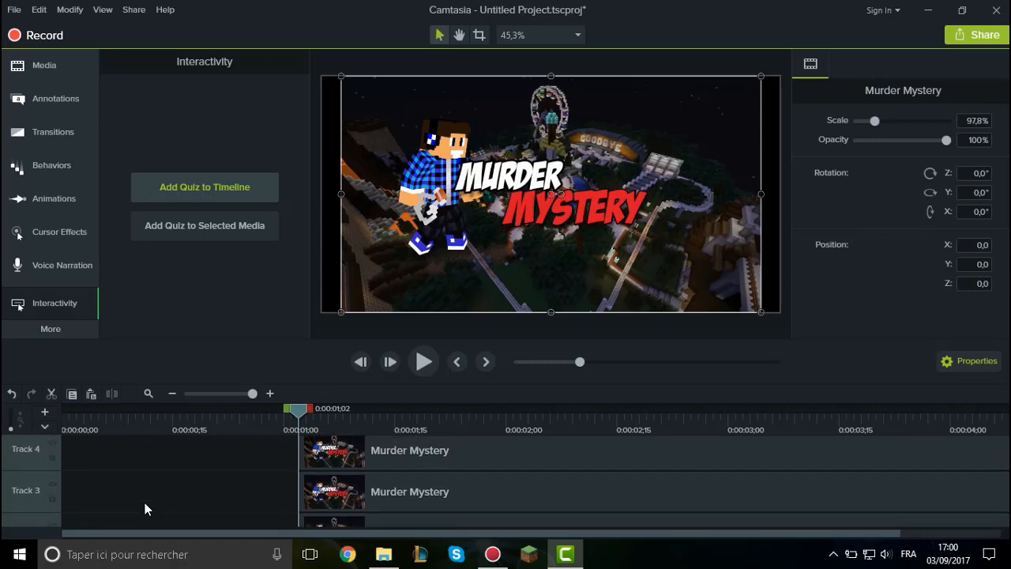
scroll(144, 503, up, 5)
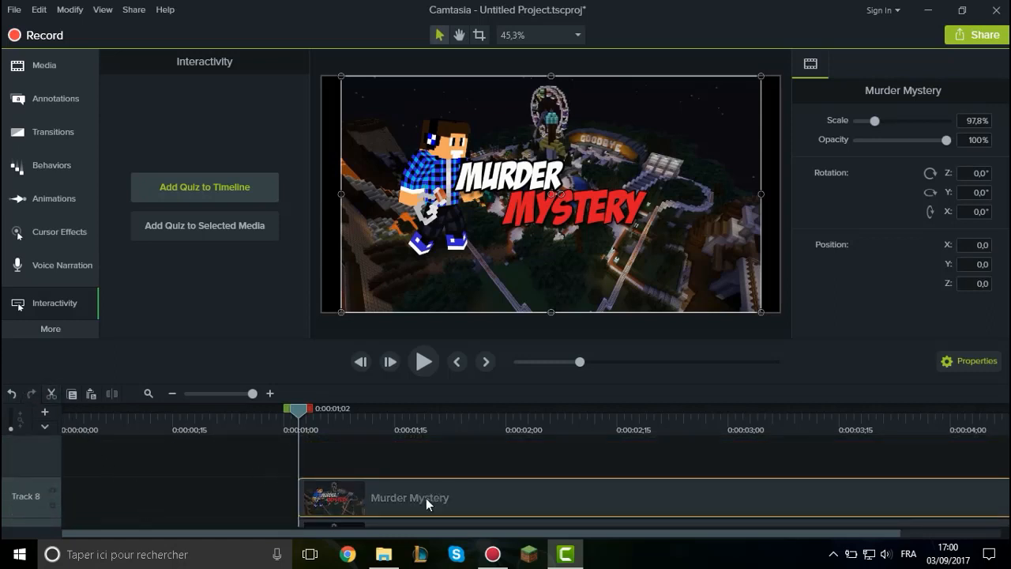
scroll(419, 498, down, 1)
scroll(442, 494, down, 6)
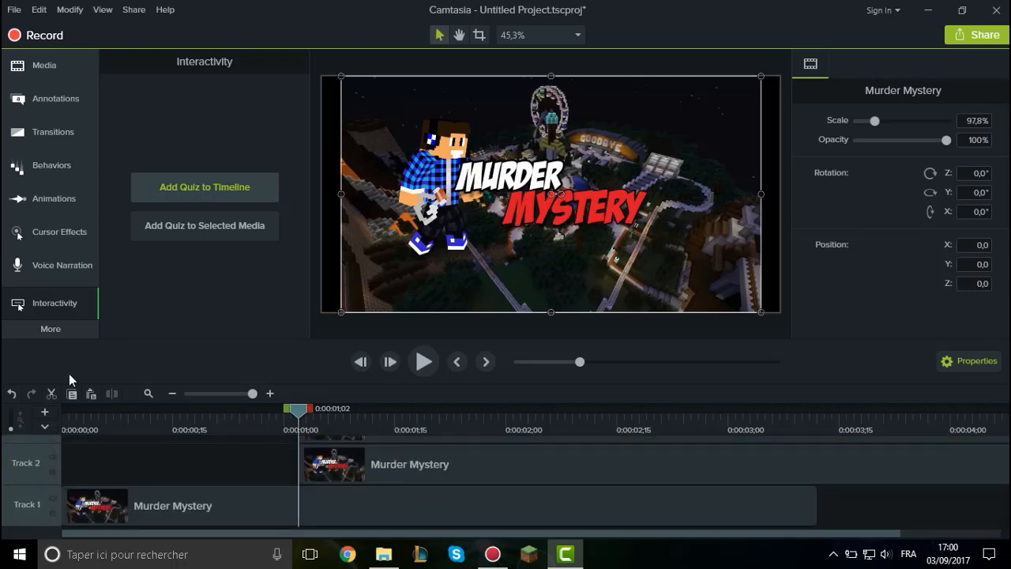
click(11, 392)
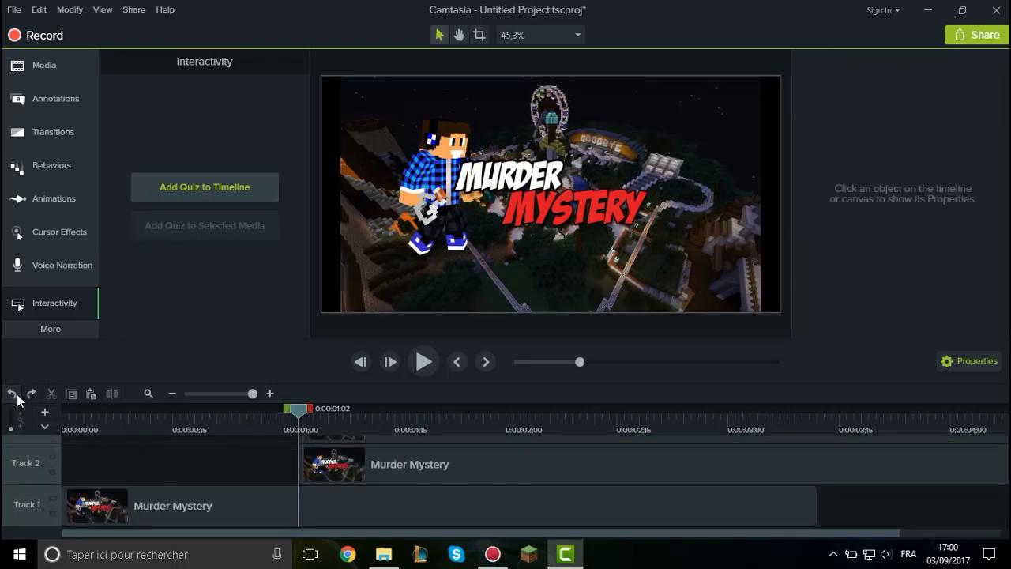
click(18, 397)
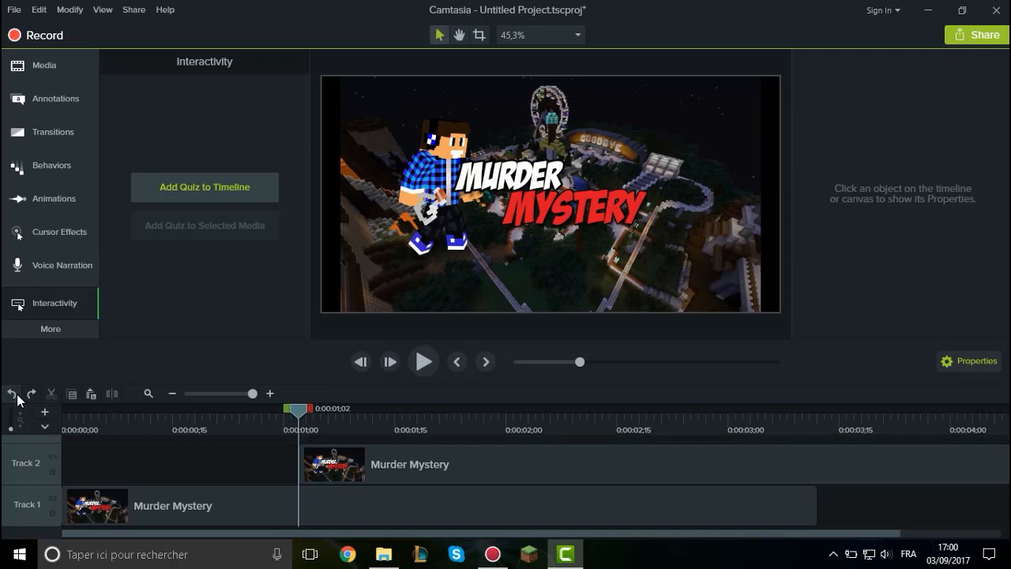
Undo the Murder Mystery copy on Track 2, and redo the pasted copies on Track 2 and the track above.
click(18, 397)
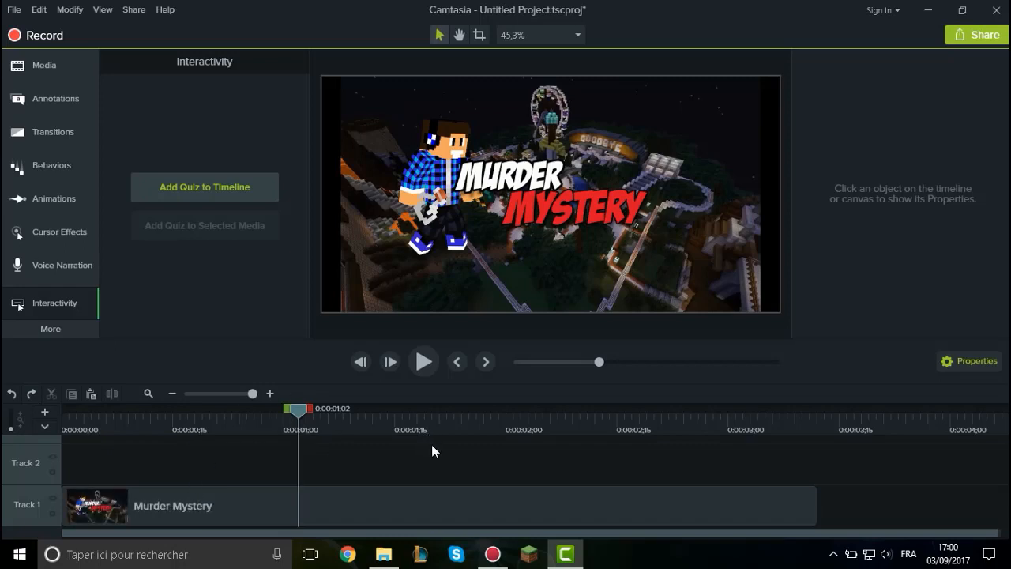
click(32, 394)
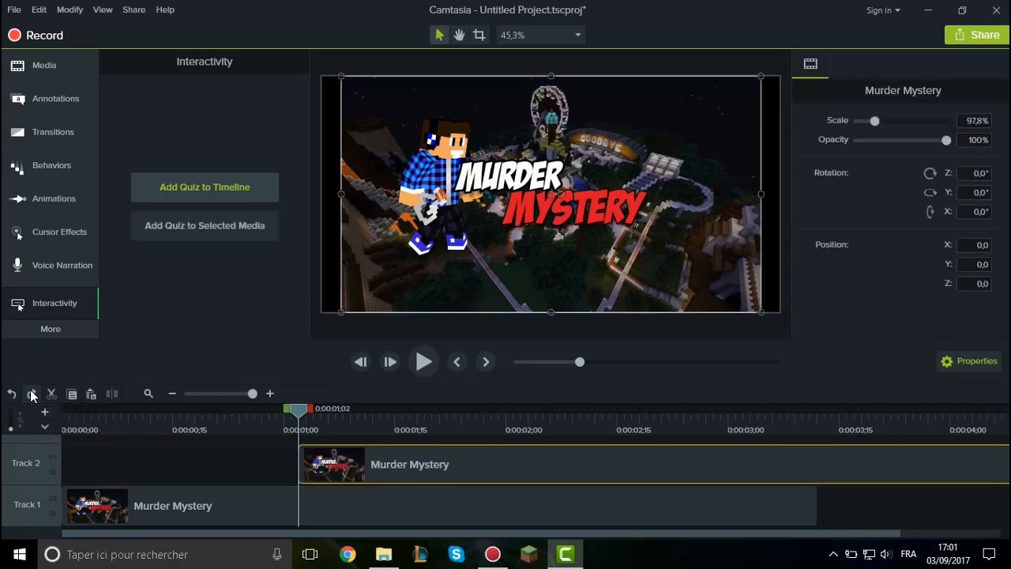
click(32, 396)
click(31, 396)
scroll(165, 471, down, 2)
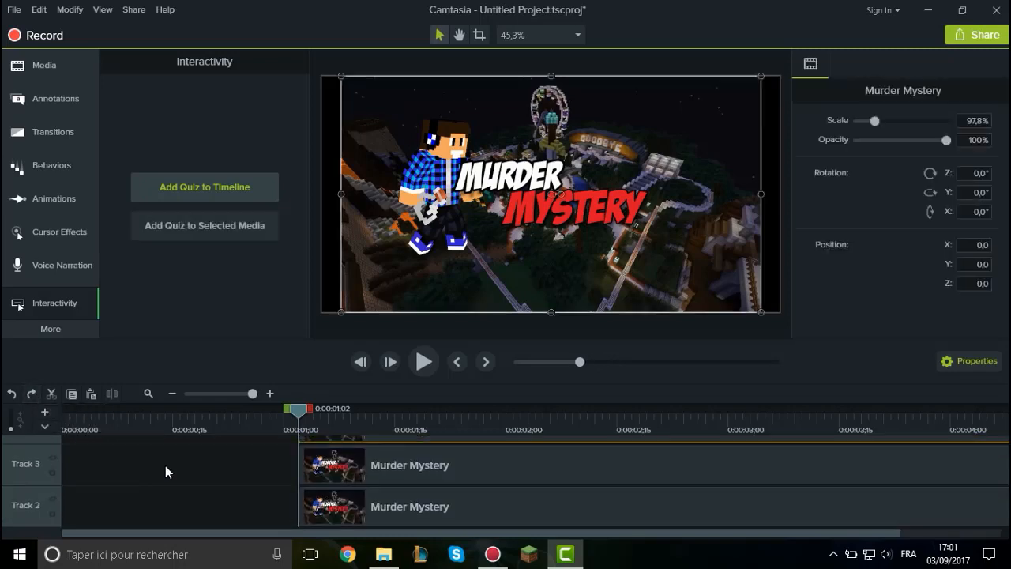
Undo the restored Murder Mystery copies until only the original clip on Track 1 remains.
click(14, 394)
click(15, 394)
click(14, 394)
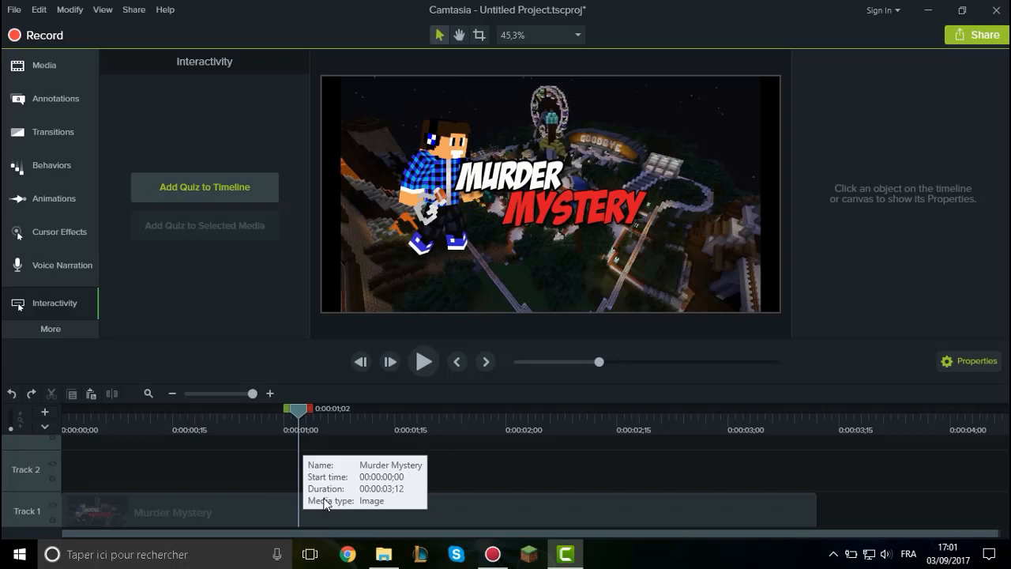
Split the Murder Mystery clip on Track 1 at 0:00:01;02 and undo the split.
click(274, 516)
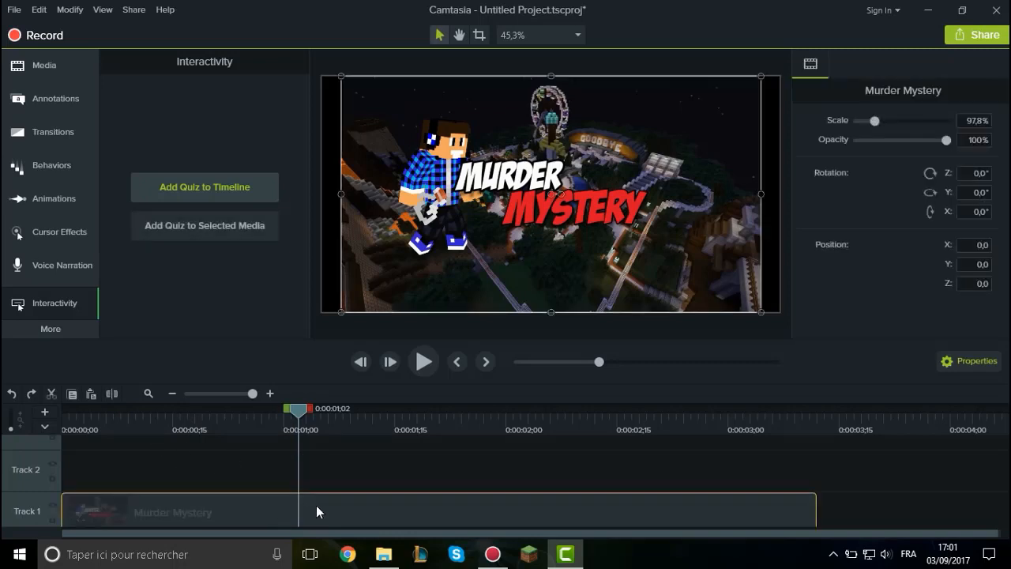
key(s)
click(482, 517)
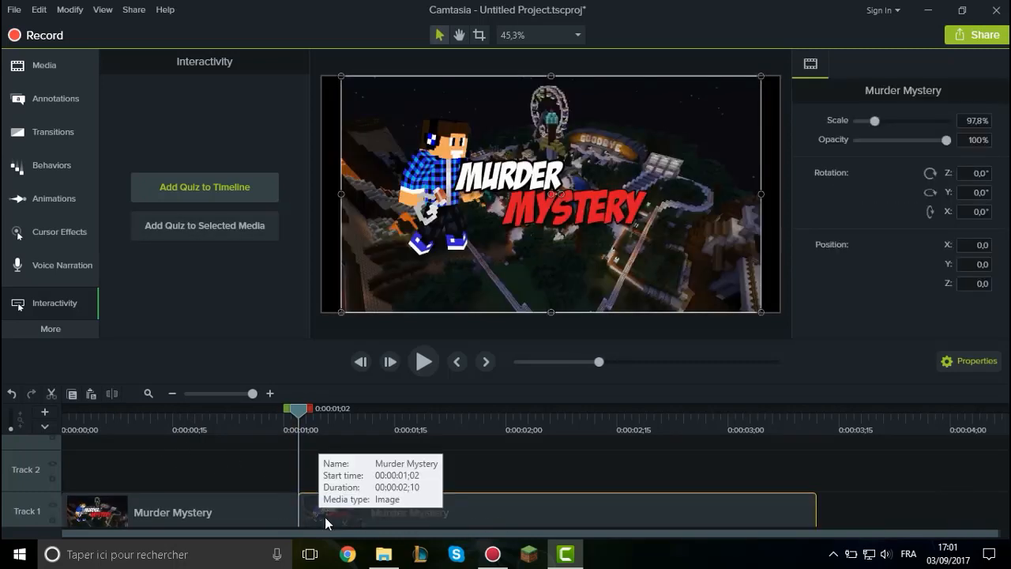
key(ctrl+z)
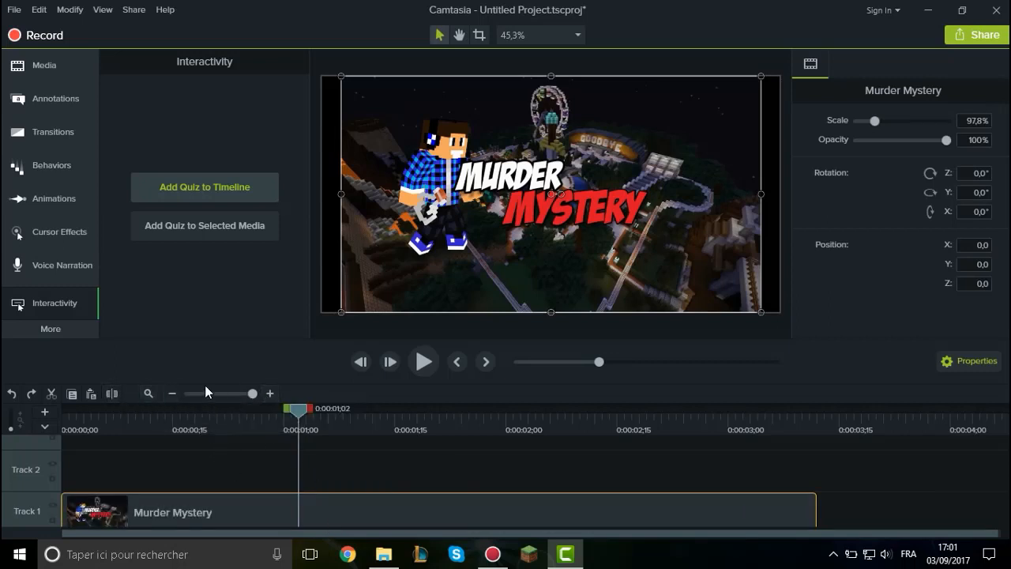
Zoom the timeline out to a scale of minutes and back in to its maximum magnification.
scroll(308, 474, down, 1)
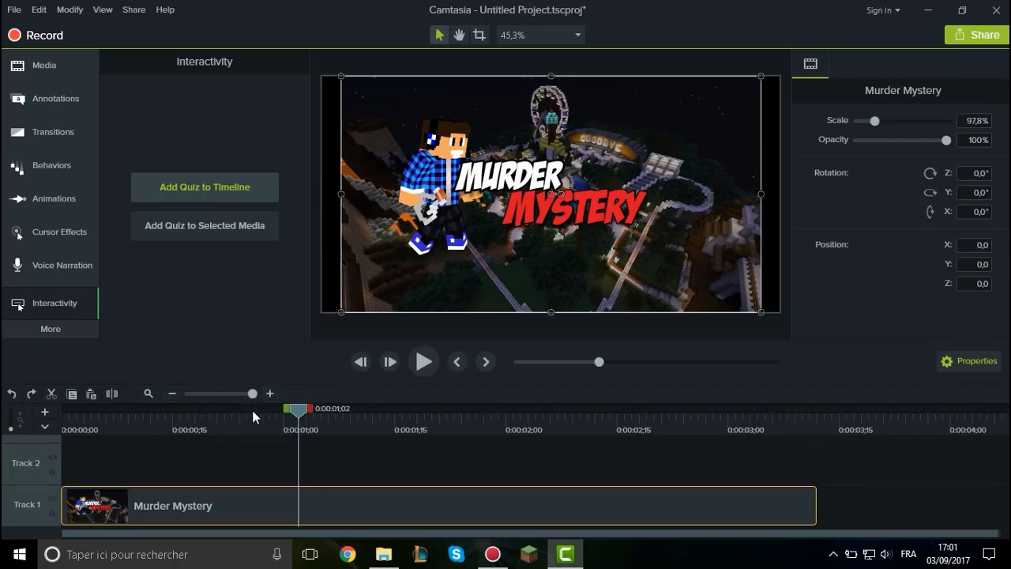
mouse_move(245, 394)
mouse_down()
mouse_move(196, 395)
mouse_move(257, 402)
mouse_up()
drag(253, 393, 172, 400)
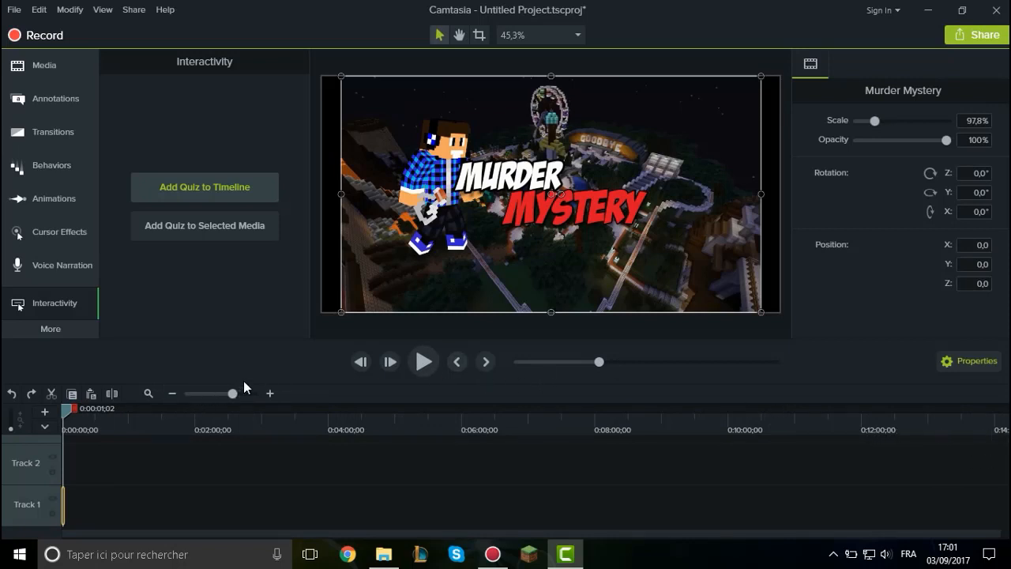
drag(233, 394, 341, 411)
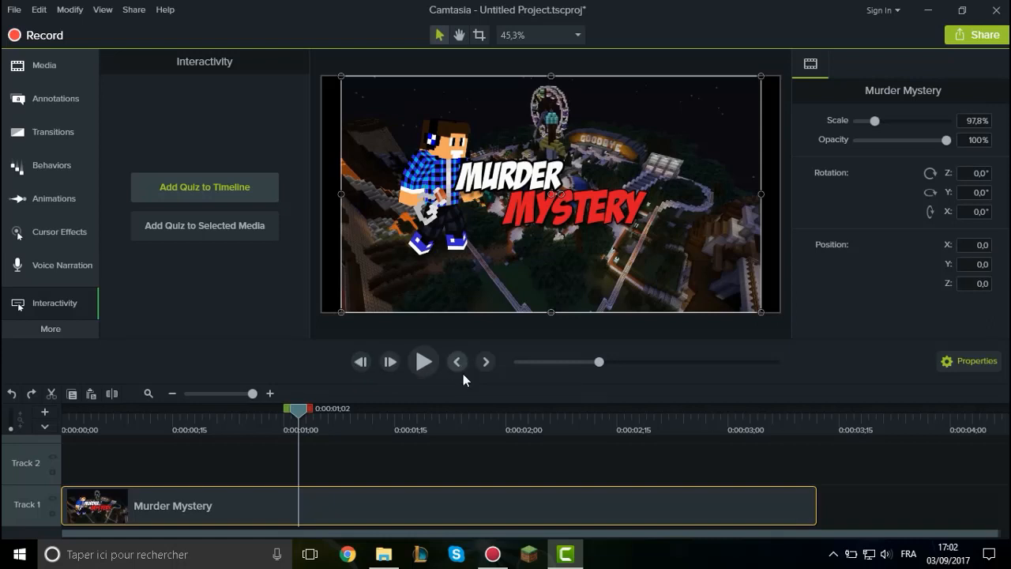
Step the playhead backward frame by frame through the Murder Mystery clip to 0:00:00;16.
click(361, 361)
click(361, 361)
click(361, 361)
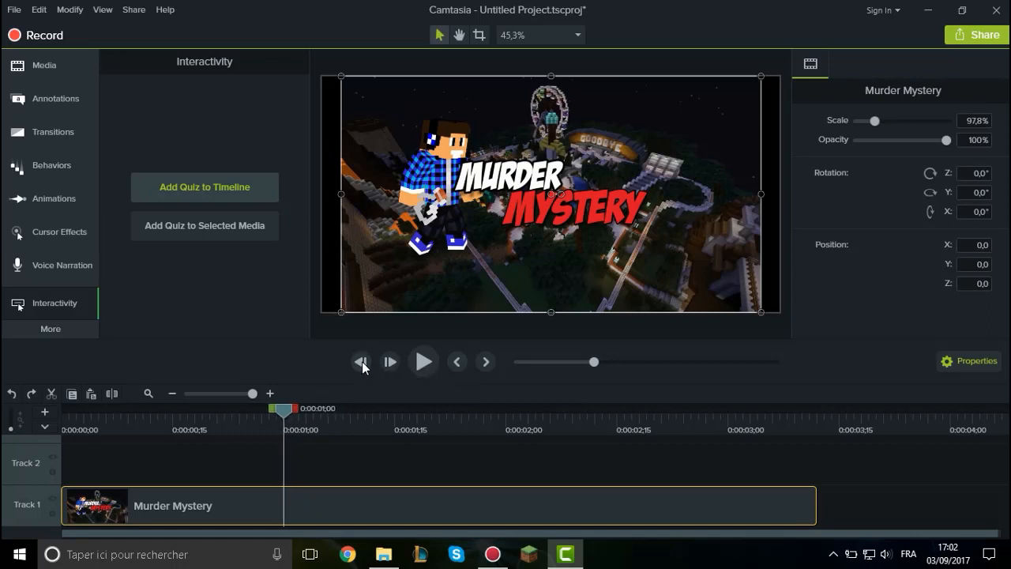
click(361, 361)
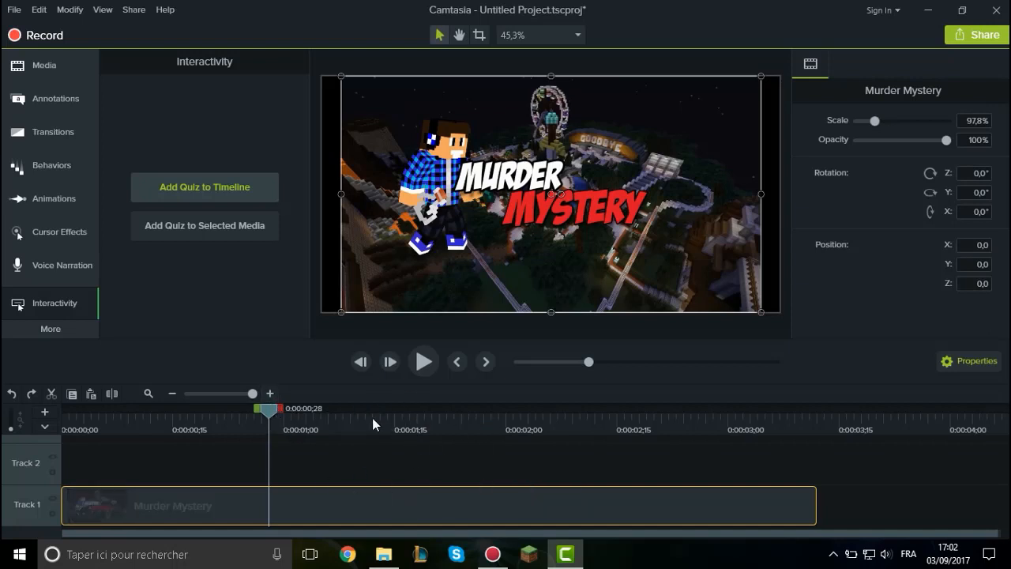
click(365, 362)
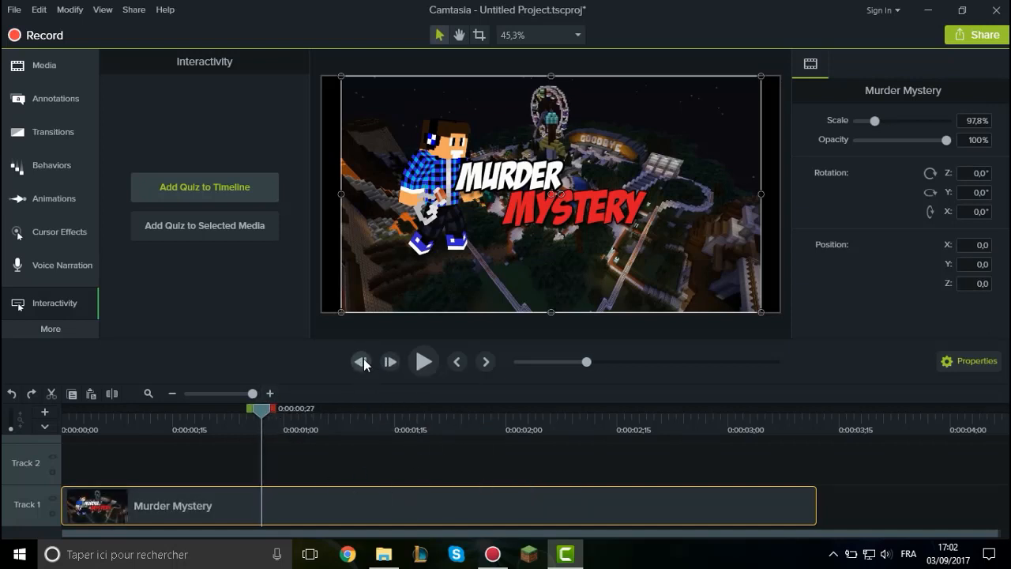
click(364, 361)
click(363, 361)
click(364, 361)
click(364, 361)
click(363, 361)
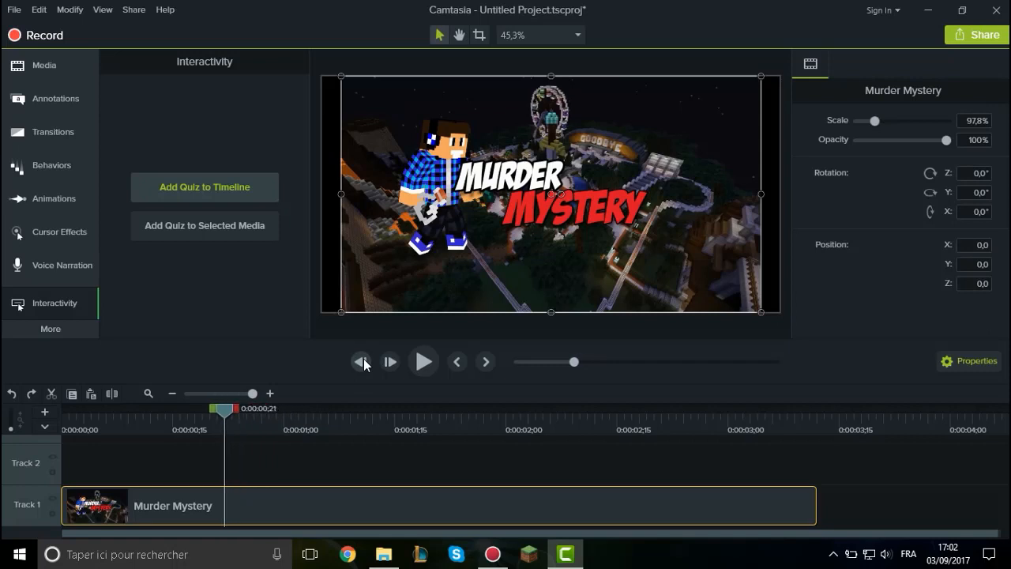
click(365, 362)
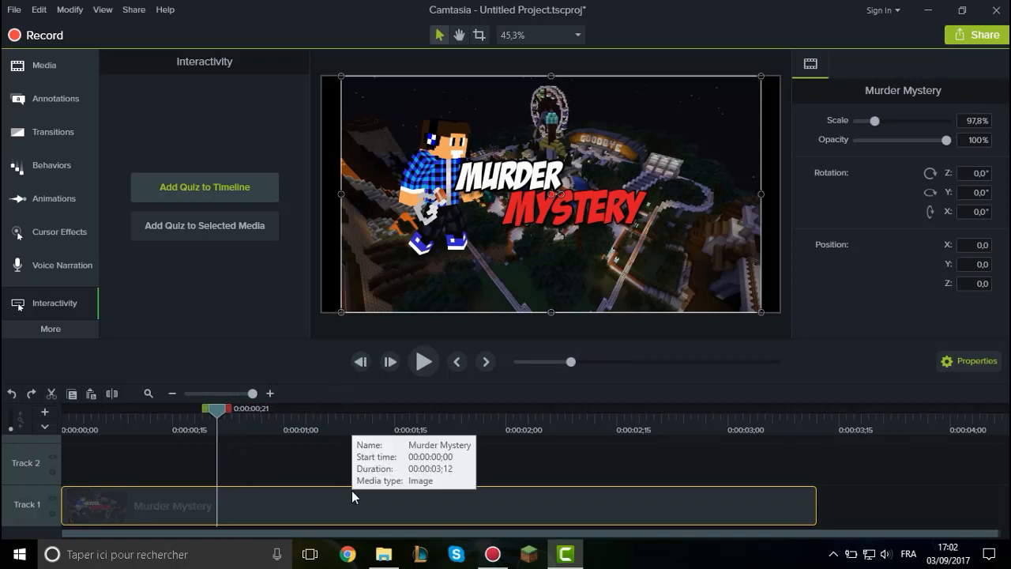
click(364, 362)
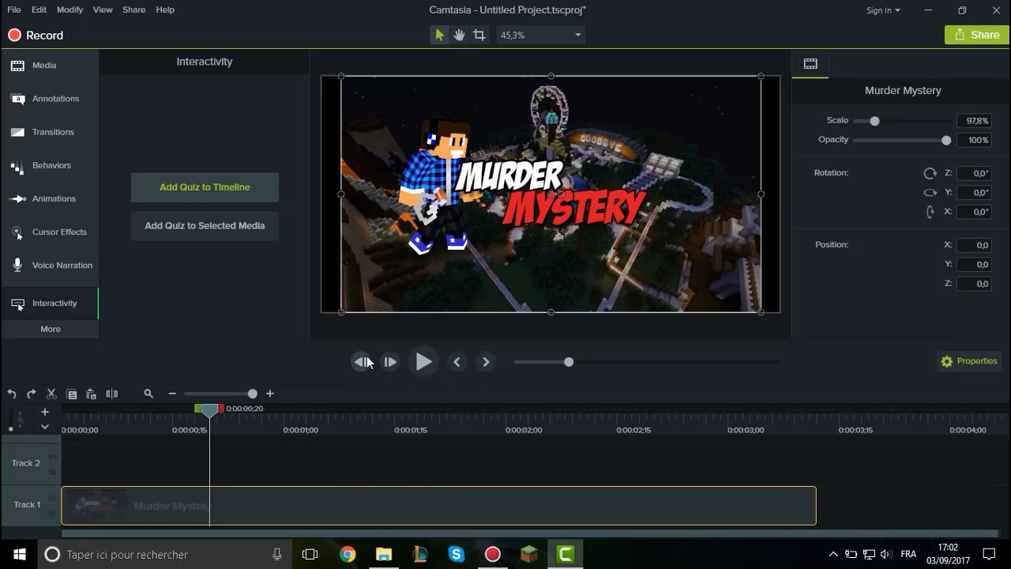
click(364, 362)
click(363, 362)
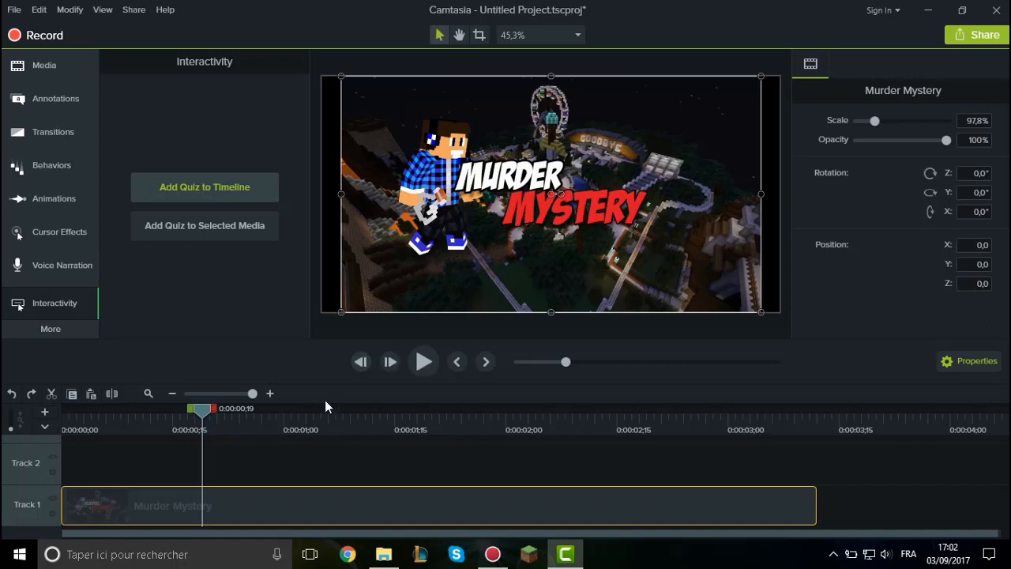
click(361, 362)
click(361, 362)
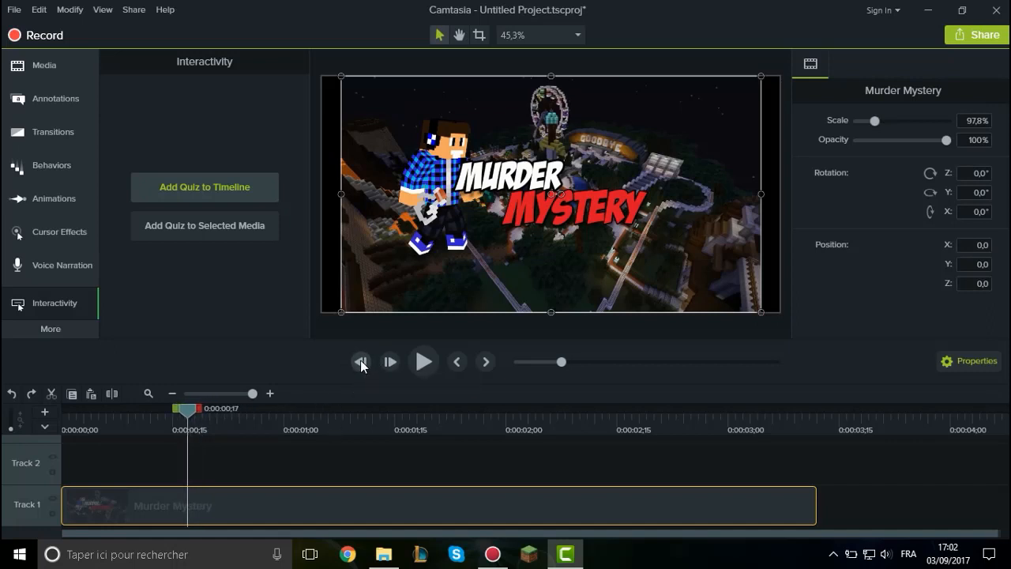
click(360, 362)
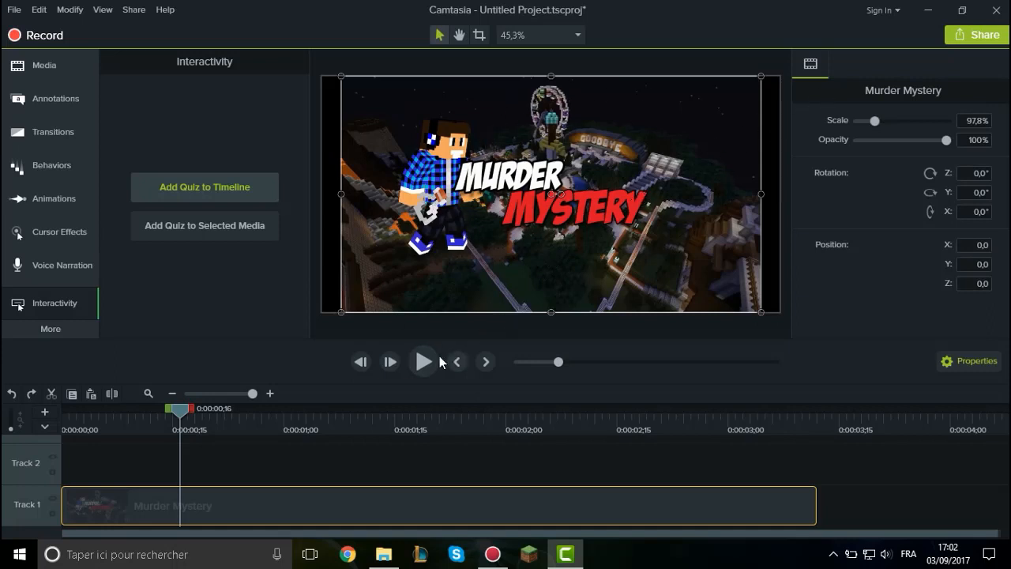
Step the playhead forward frame by frame to 0:00:00;24 and deselect the Murder Mystery clip.
click(390, 362)
click(390, 362)
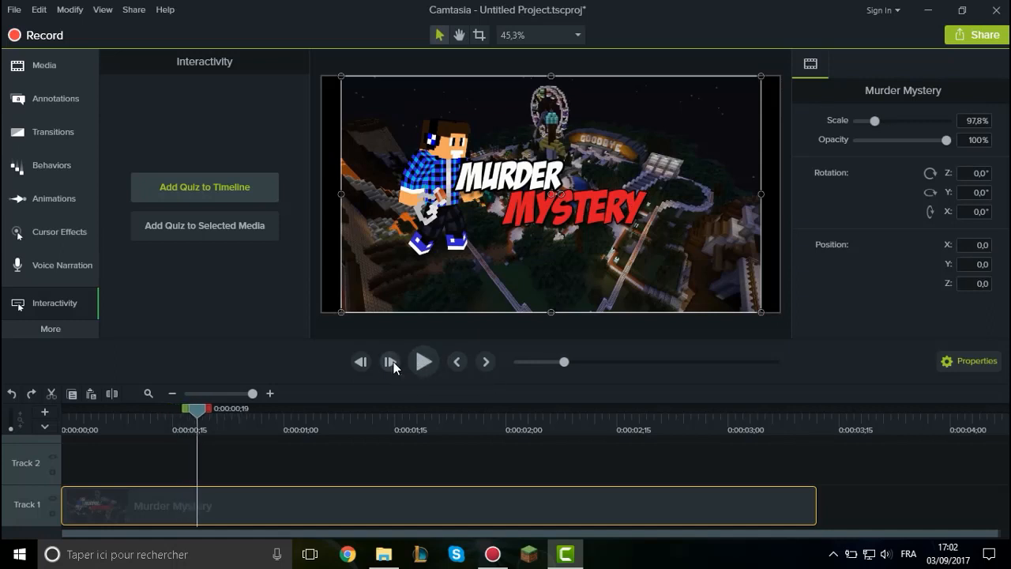
click(390, 362)
click(391, 361)
click(390, 362)
click(390, 362)
click(393, 362)
click(393, 362)
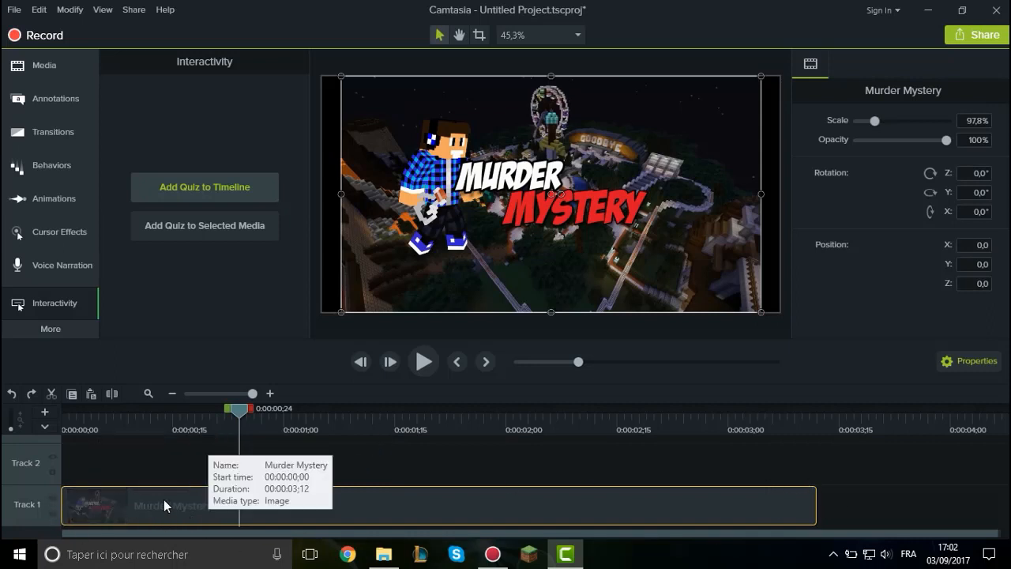
click(873, 501)
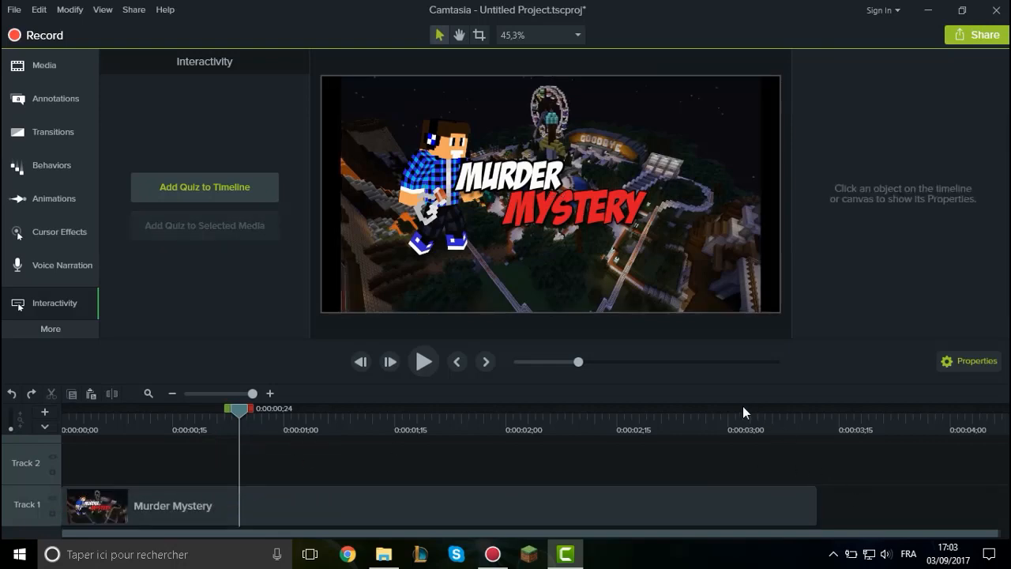
Show the media bin and paste a copy of the Murder Mystery clip on Track 1 at 0:00:03;16.
drag(743, 411, 536, 411)
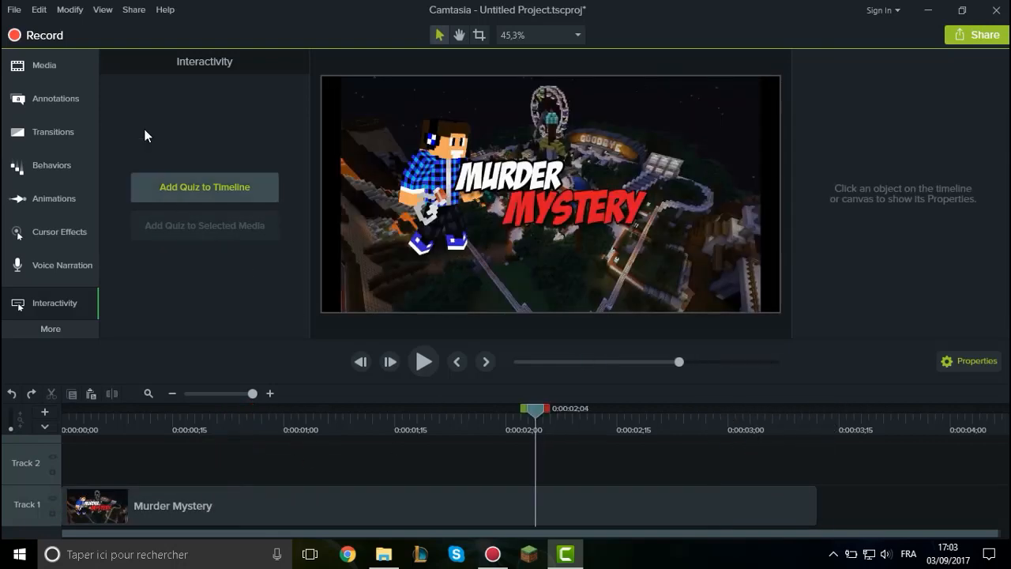
click(68, 63)
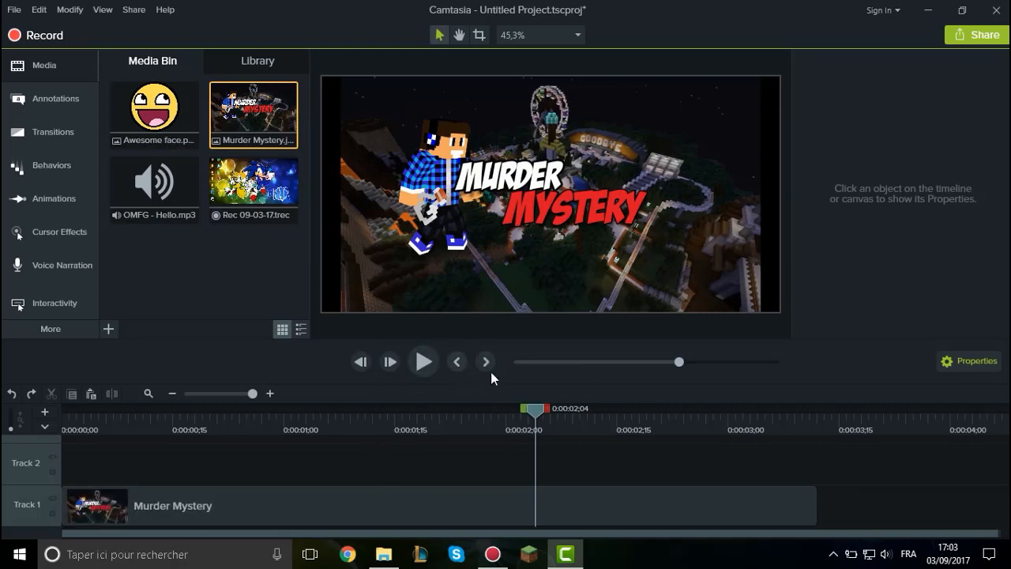
drag(541, 417, 854, 430)
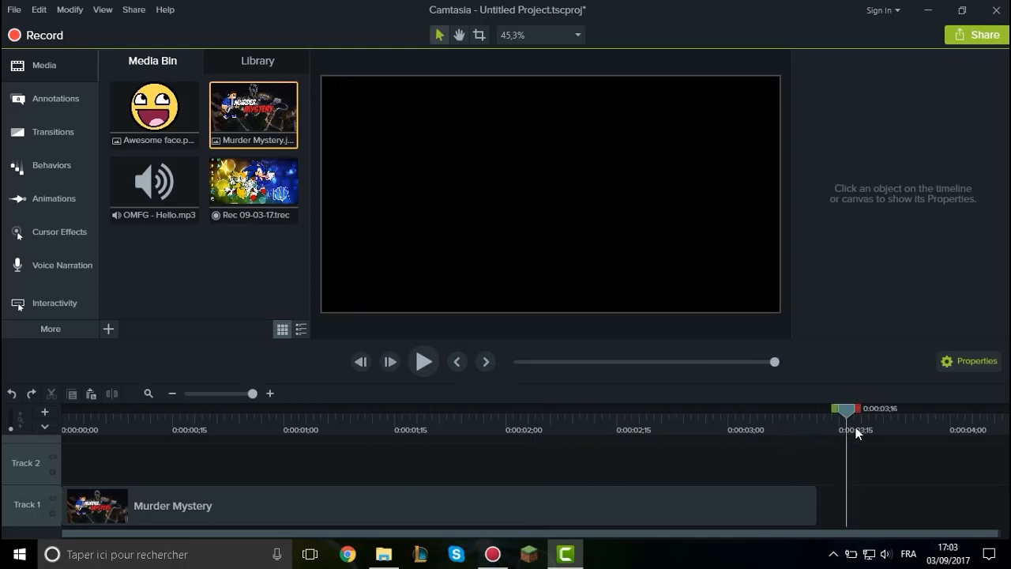
key(ctrl+v)
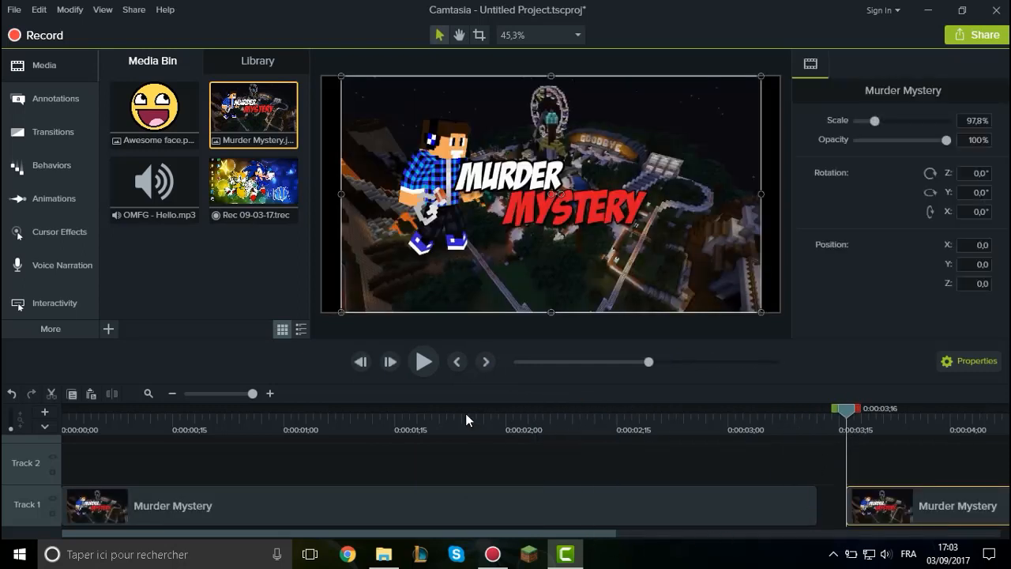
Scrub the playhead across the first Murder Mystery clip, jump to the start of the next media, and return to the previous one.
click(181, 412)
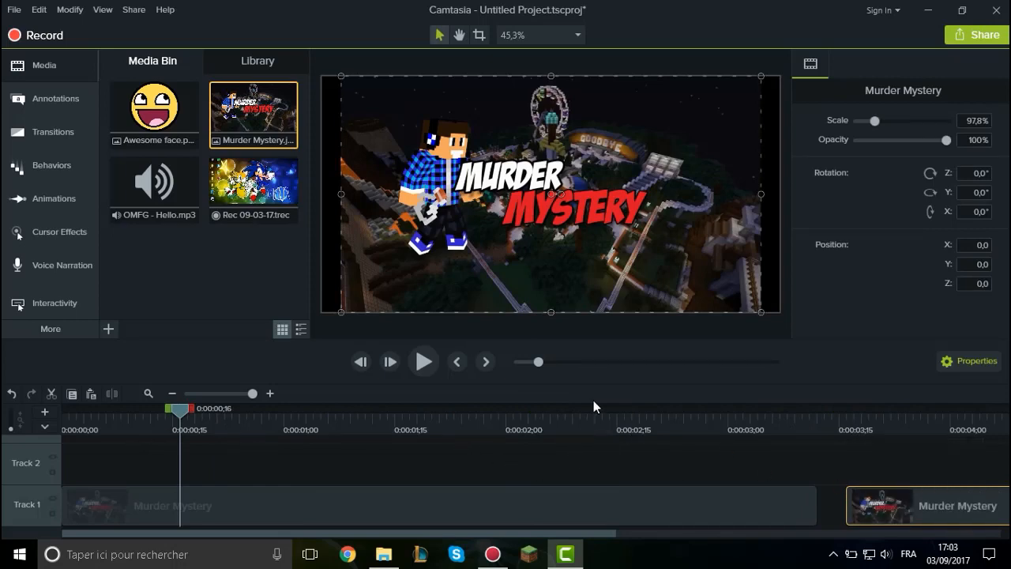
drag(180, 417, 594, 412)
drag(387, 421, 224, 407)
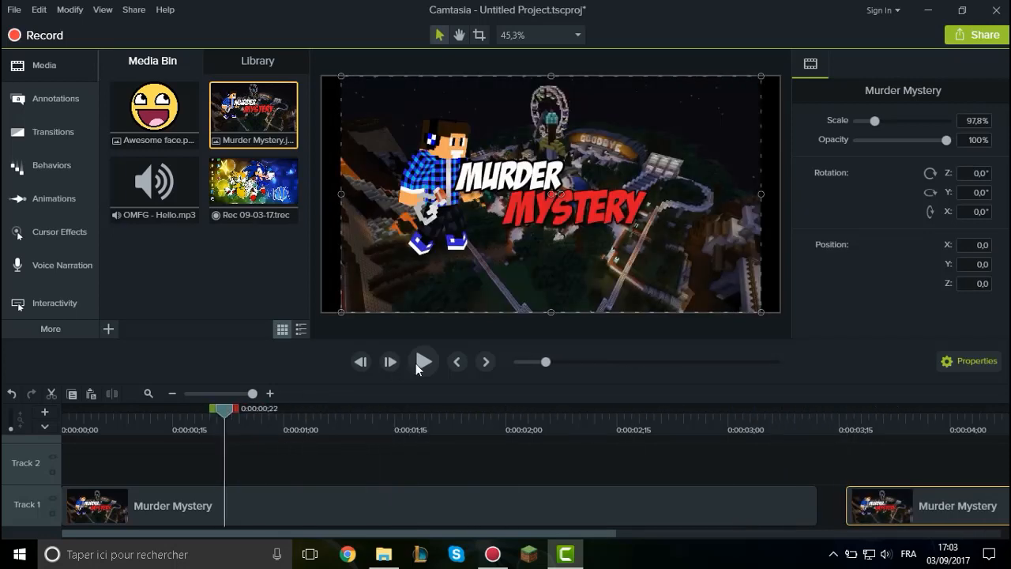
click(491, 363)
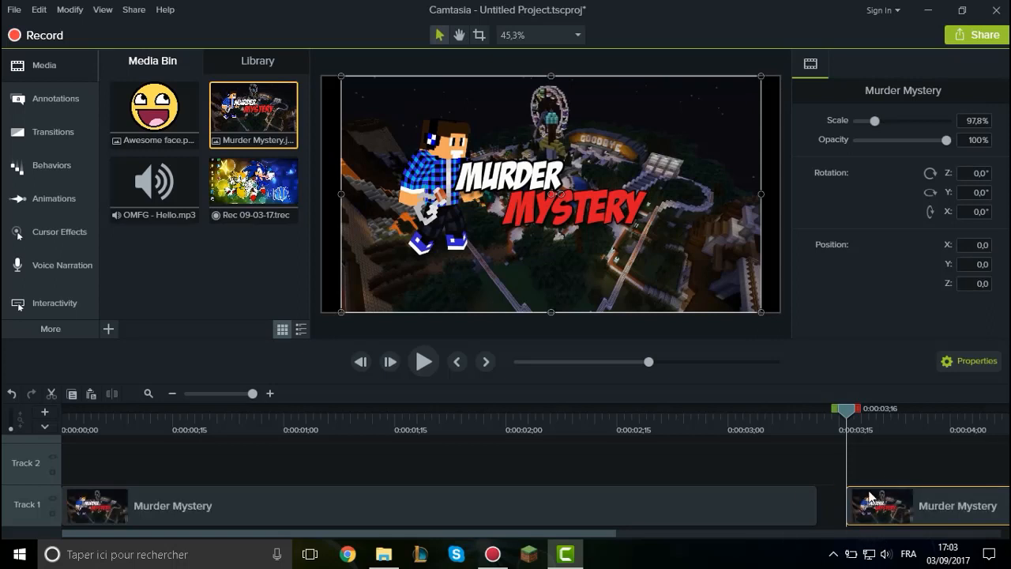
click(456, 364)
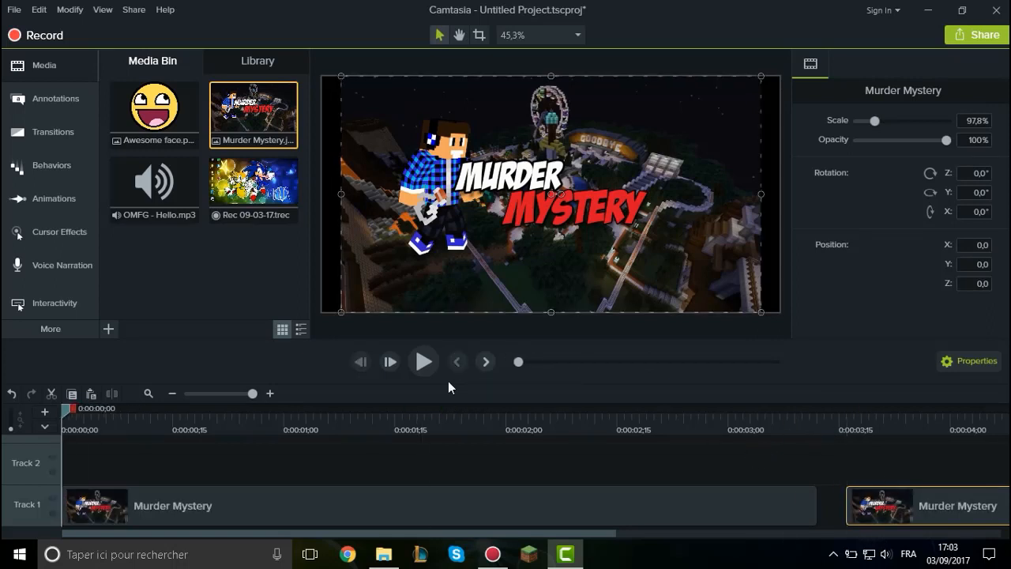